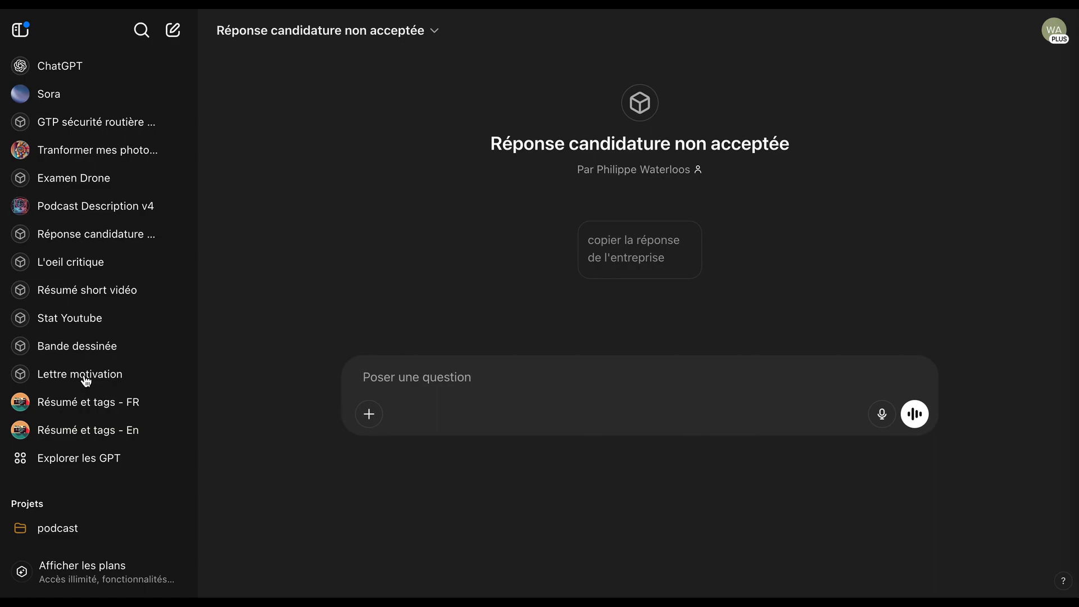
{"action": "left_click", "coordinate": [87, 377]}
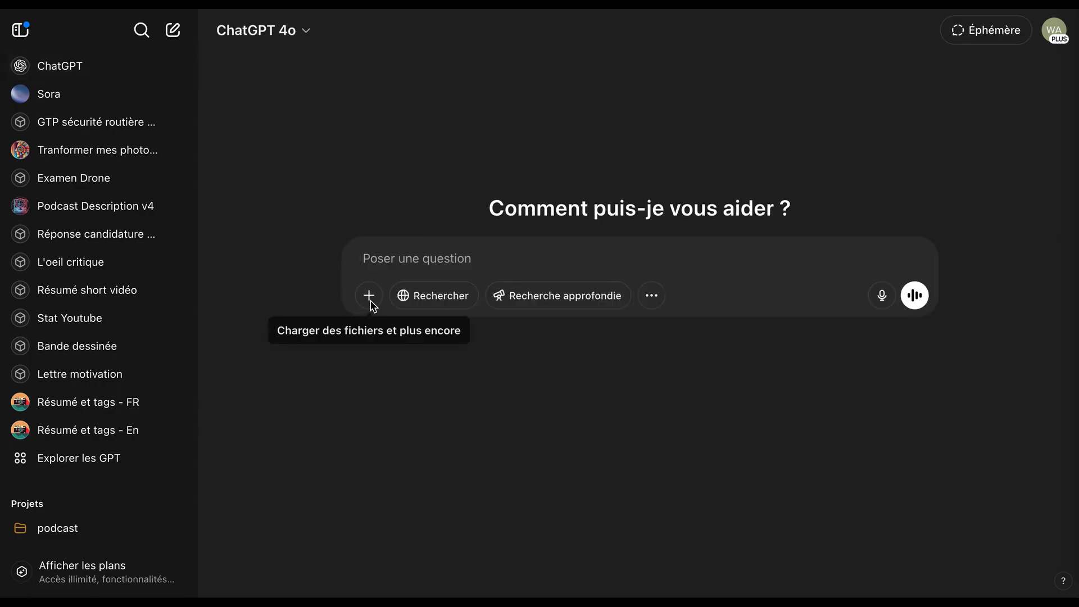
Step: Attach the 2025 MULTIMEDIA-Paris CV PDF from the CV folder on the Bureau to the new chat
{"action": "left_click", "coordinate": [370, 303]}
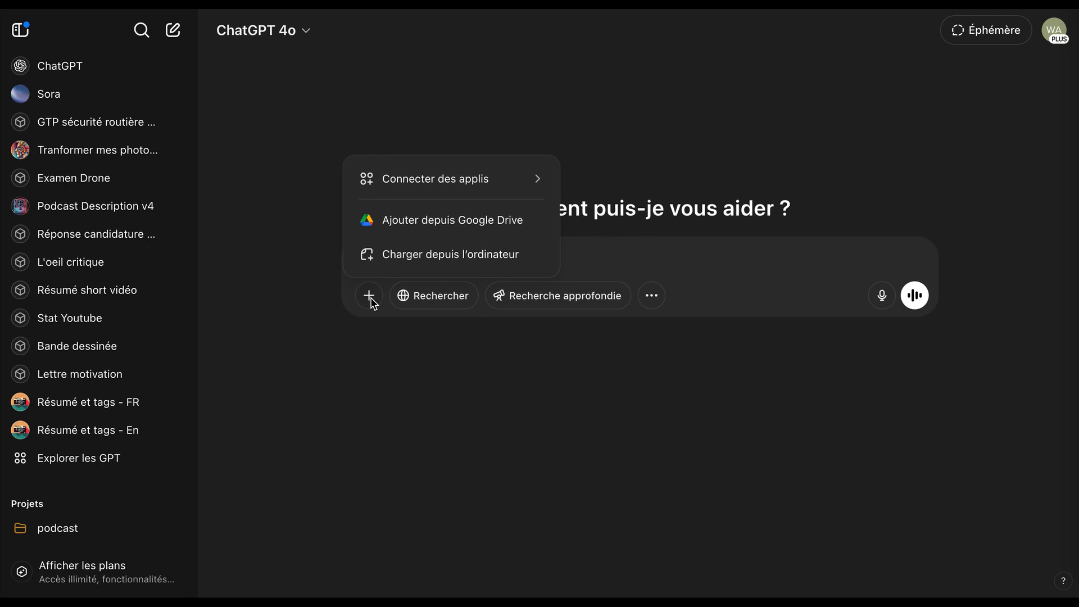
{"action": "left_click", "coordinate": [433, 256]}
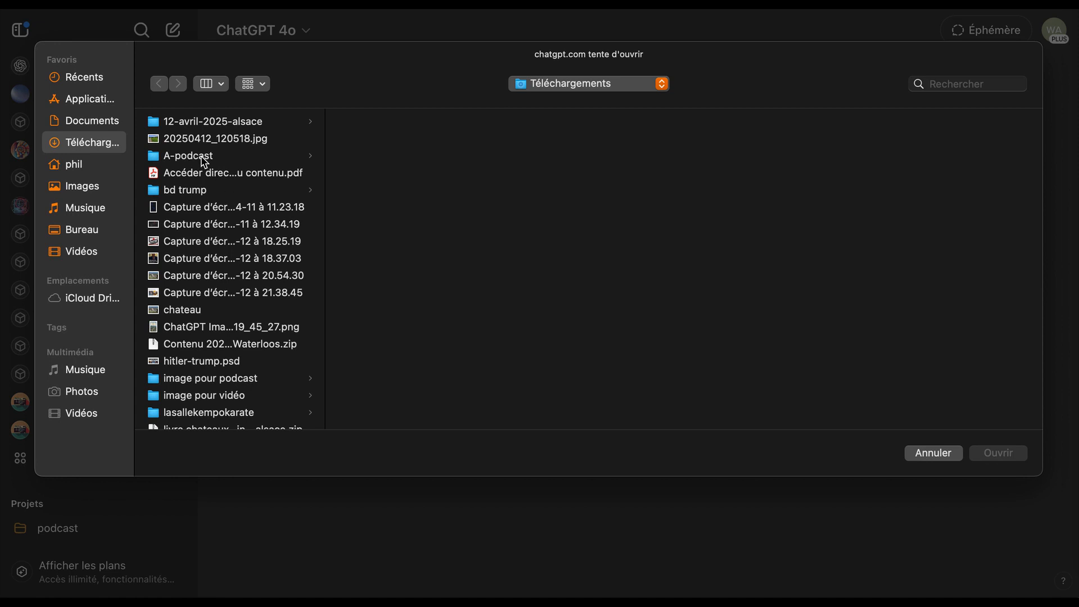
{"action": "left_click", "coordinate": [85, 231]}
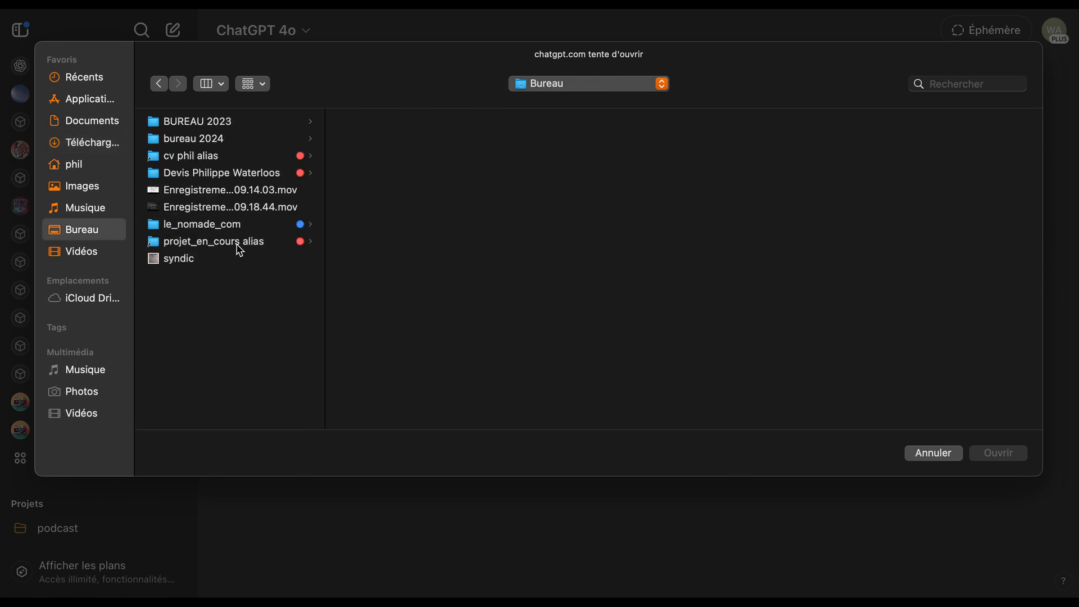
{"action": "left_click", "coordinate": [222, 158]}
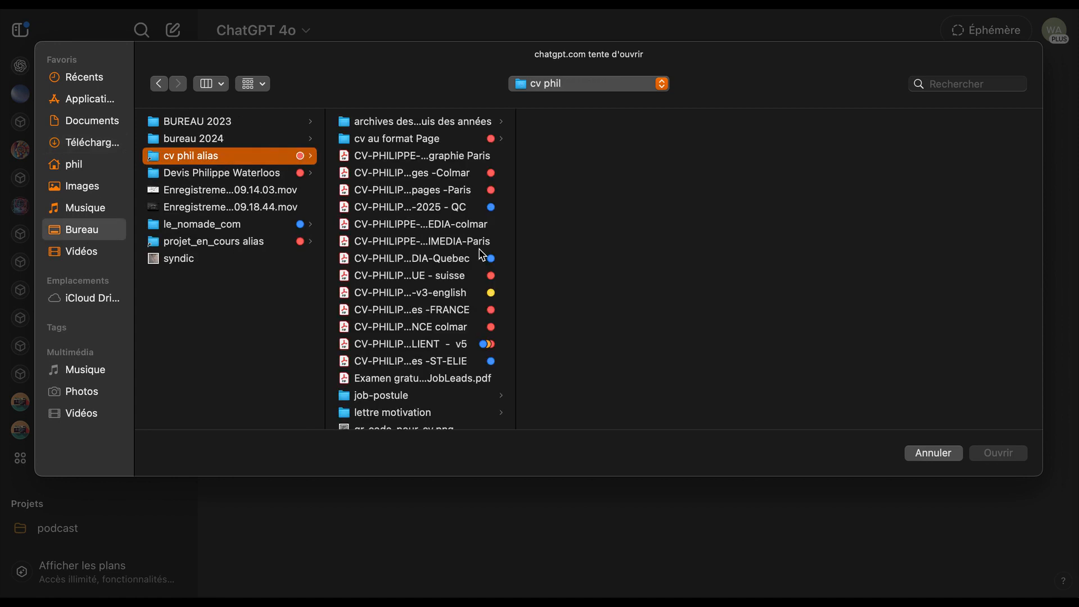
{"action": "left_click", "coordinate": [456, 242]}
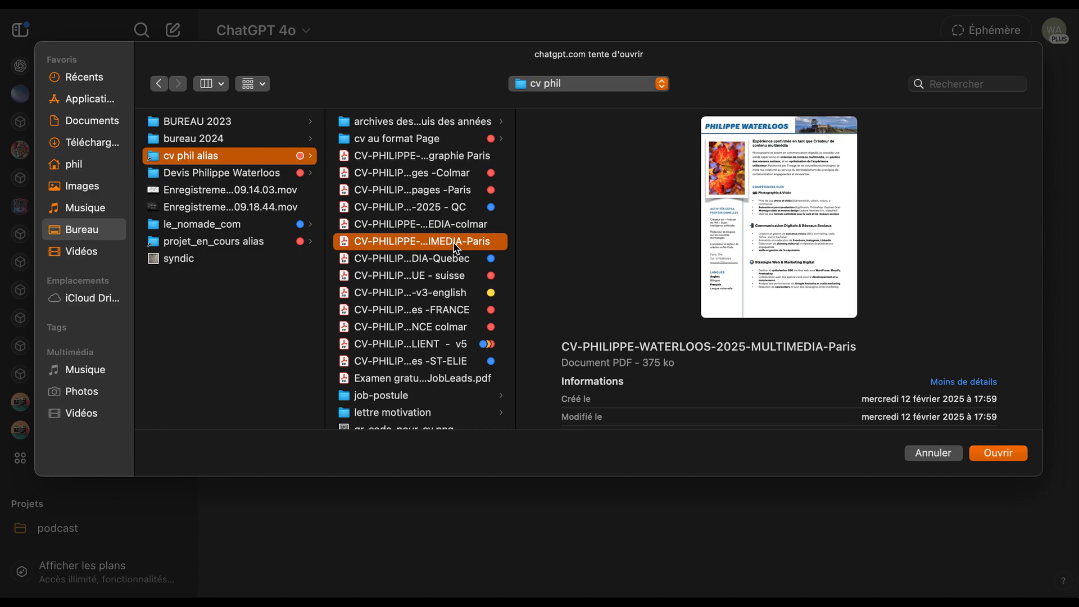
{"action": "double_click", "coordinate": [454, 243]}
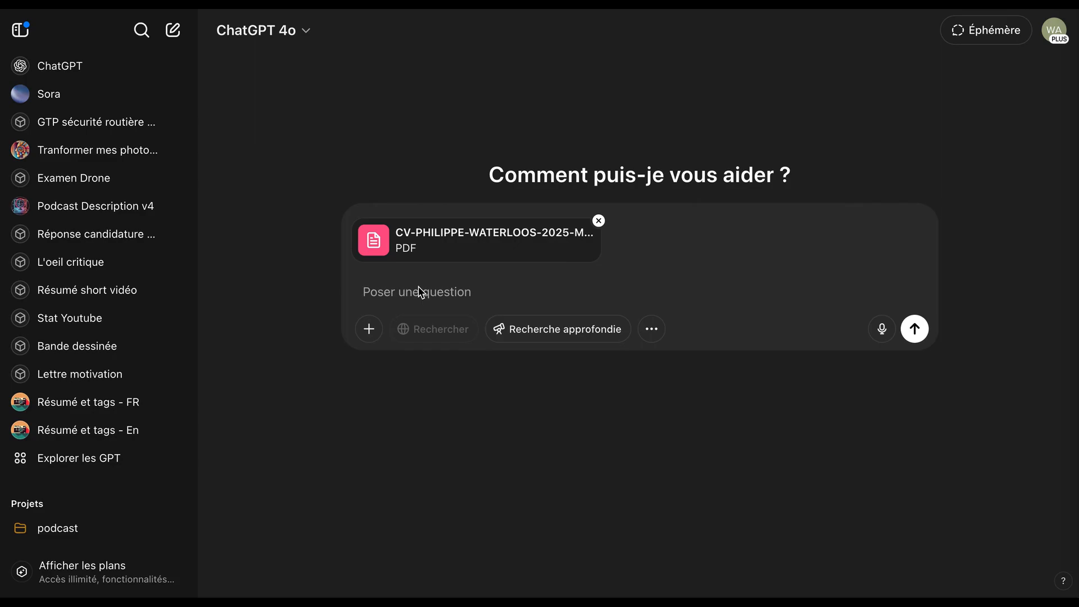
Step: Begin the prompt with "j'ai un intérêt pour le poste en question et je désire faire une lettre de motivation"
{"action": "type", "text": "j'ai un intérêt pour le po"}
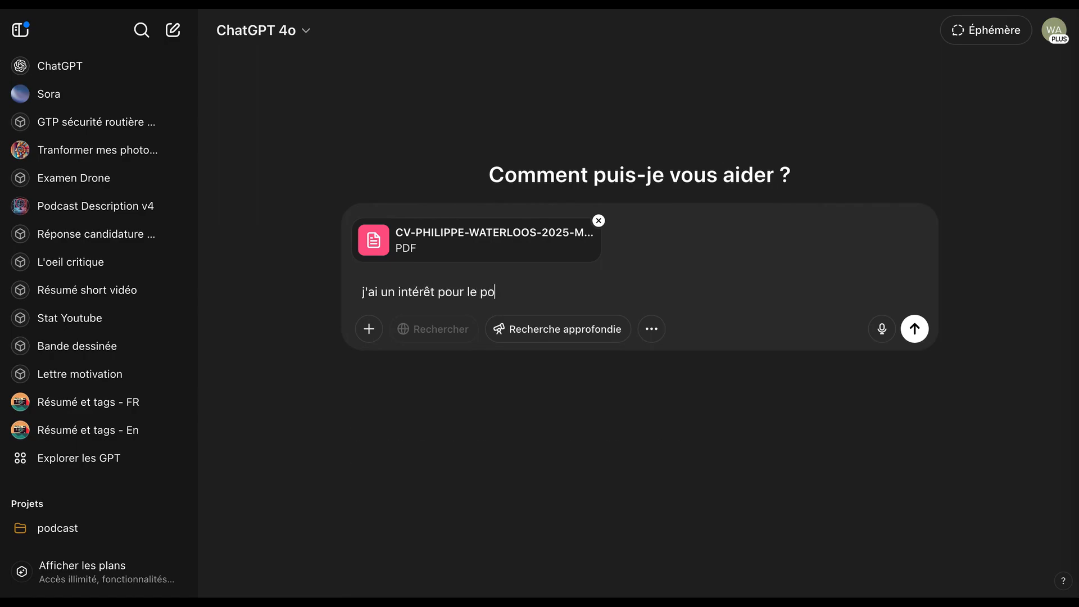
{"action": "type", "text": "ste en question e"}
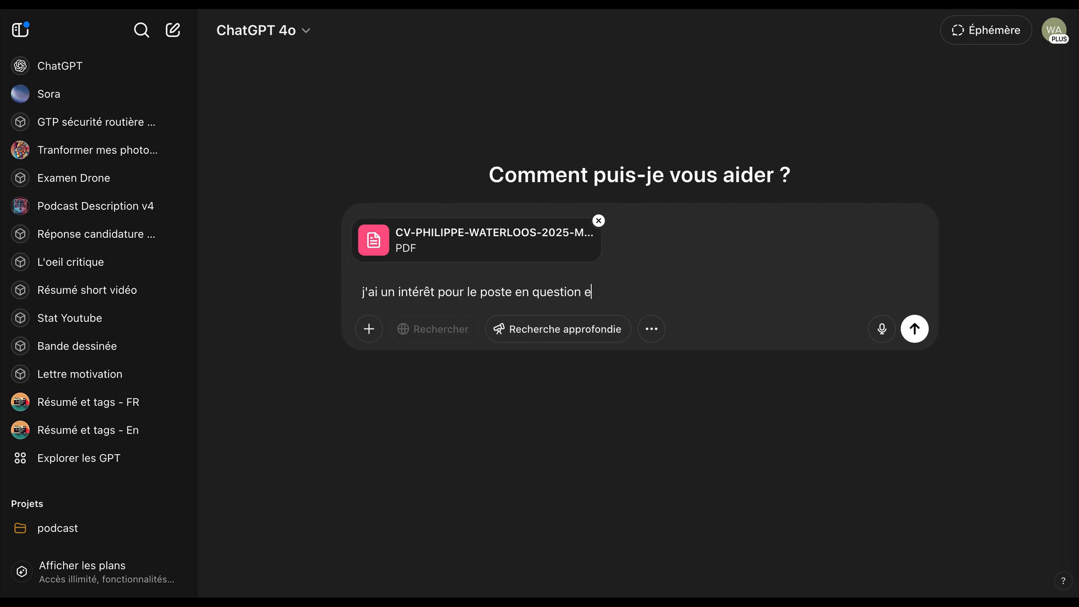
{"action": "type", "text": "t je désire faire un"}
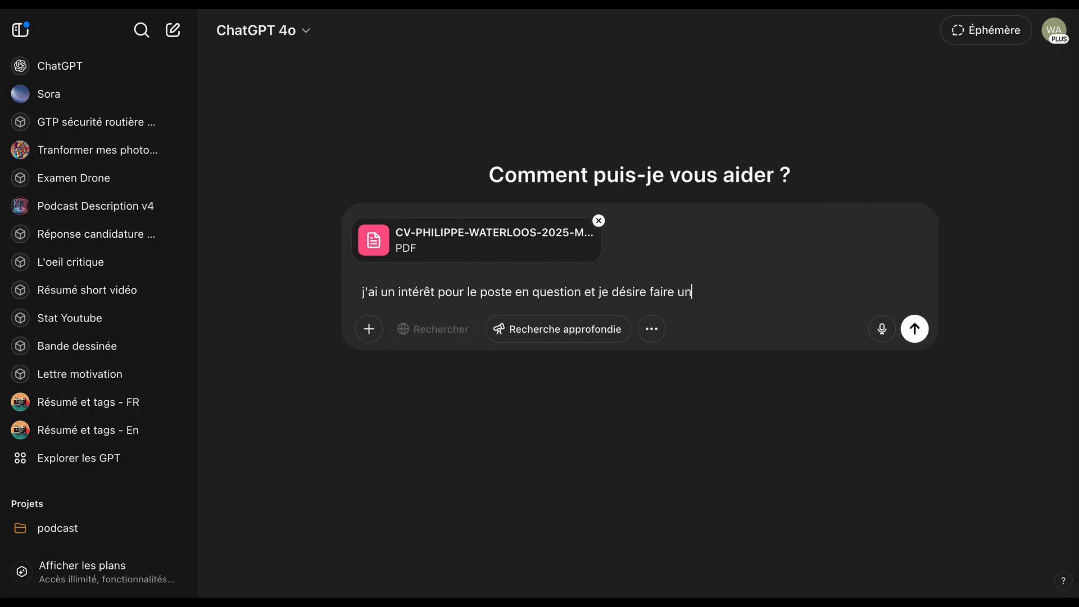
{"action": "type", "text": "e lettre de motic"}
{"action": "type", "text": "ation "}
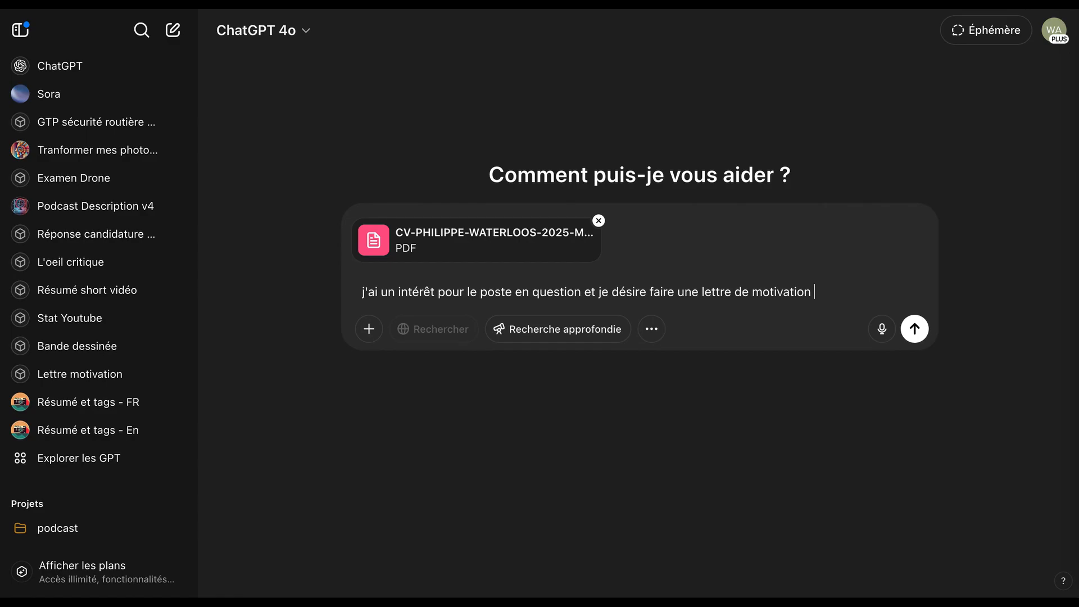
Step: Finish the prompt with "avec entête et signature, voici le poste en question :" followed by the full job posting text, and send it
{"action": "type", "text": "avec entête et si"}
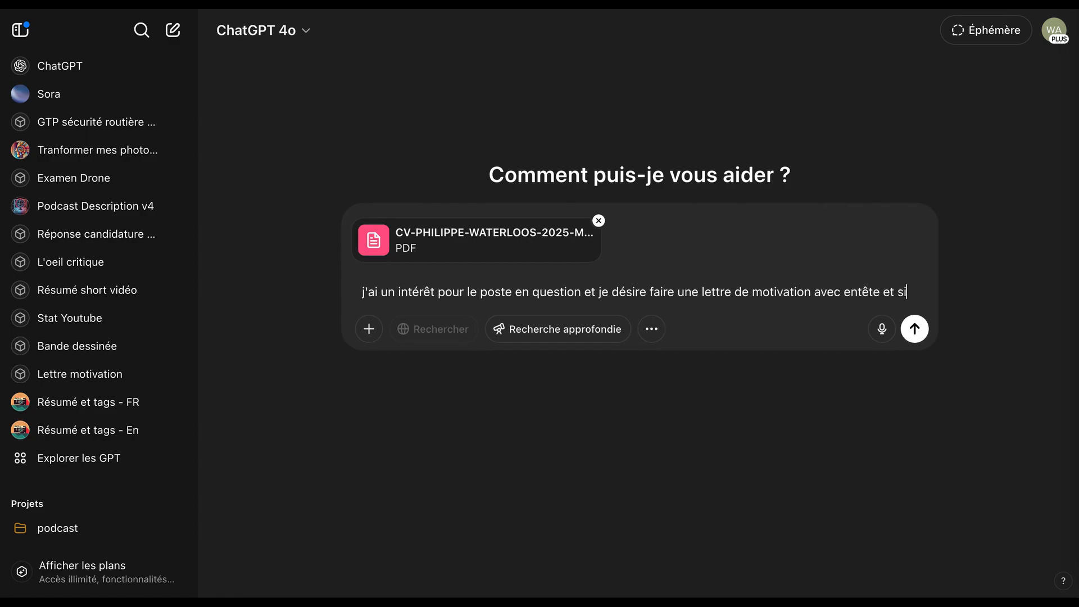
{"action": "type", "text": "gnature"}
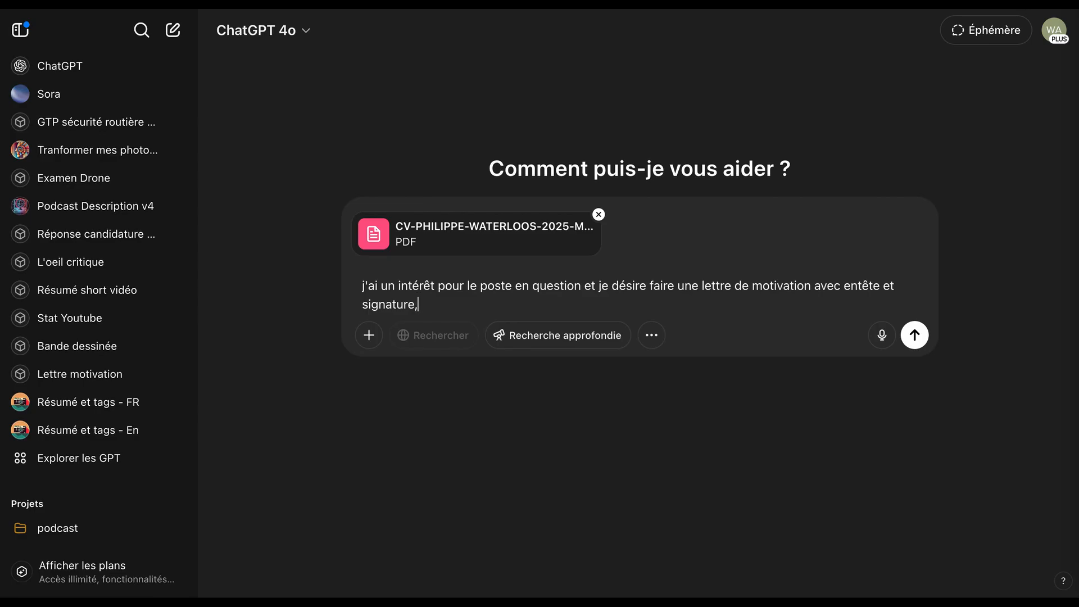
{"action": "type", "text": ",  voici la"}
{"action": "key", "text": "BackSpace"}
{"action": "type", "text": "e poste en question :"}
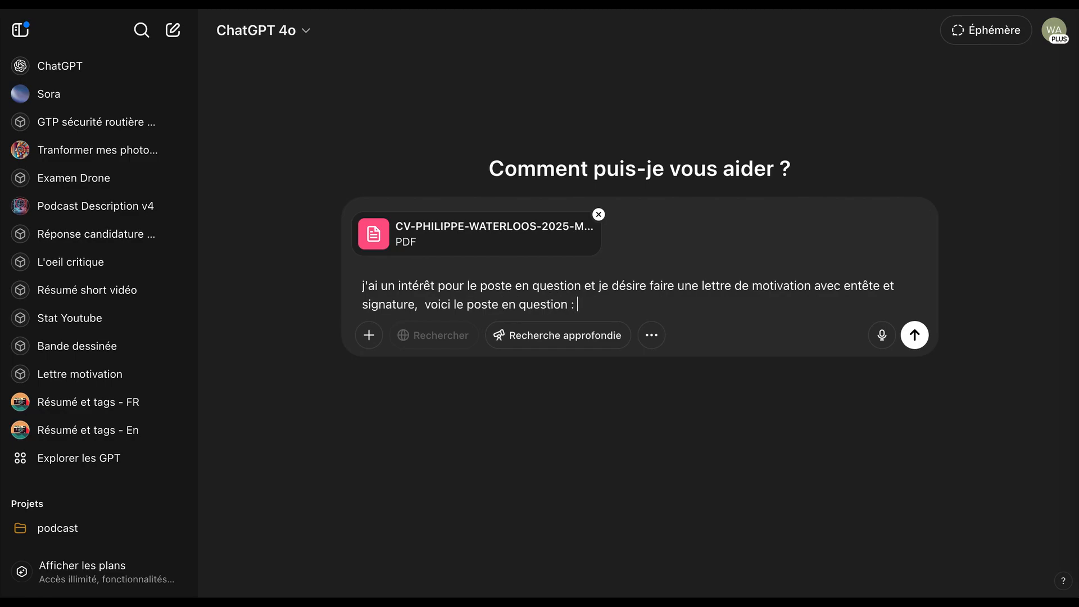
{"action": "type", "text": "Expérience confirmée en gestion de projets digitaux et en design de parcours clients (minimum 5 ans). Connaissance approfondie du secteur de l'assurance santé / prévoyance et de ses spécificités Une ou plusieurs expériences de création ou d’amélioration de parcours de souscription souhaité Compétences solides en UX design, avec une maîtrise des outils de prototypage et d’animation d’ateliers de Design Thinking (Figma, Figjam). Excellente capacité de communication et aptitude au travail en équipe. Capacité à convaincre et challenger les idées."}
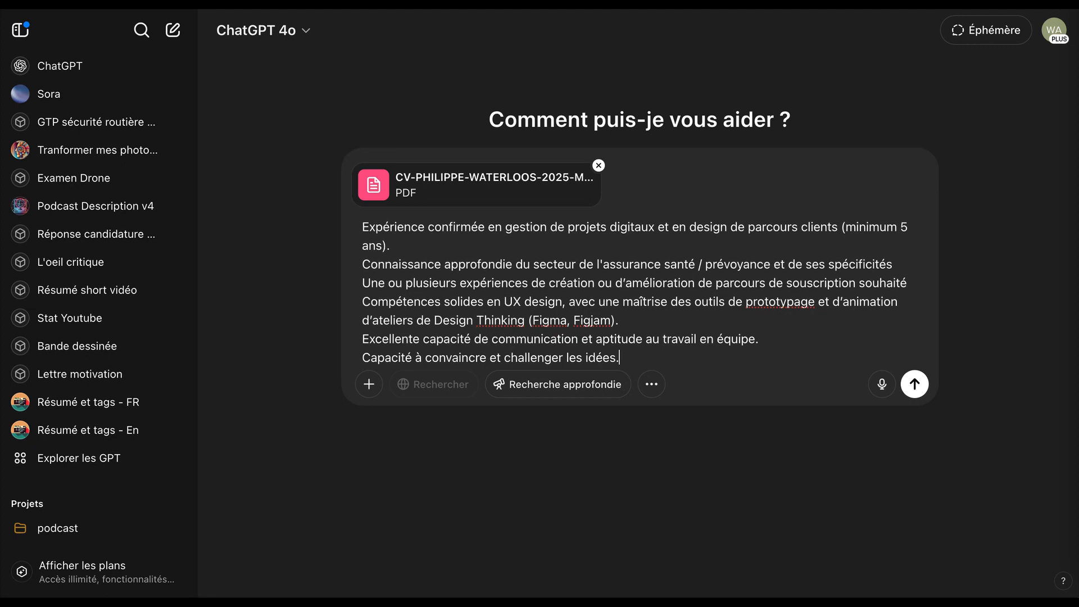
{"action": "key", "text": "Return"}
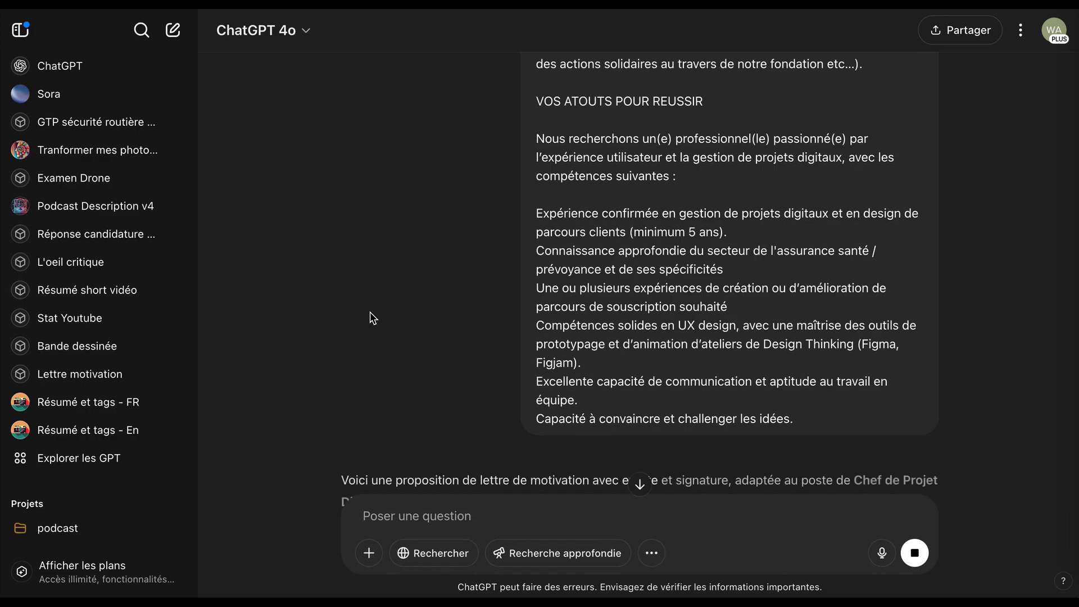
Step: Read through the generated cover letter, checking its contact header, subject line, body paragraphs and signature against the job posting
{"action": "scroll", "coordinate": [305, 345], "scroll_direction": "down", "scroll_amount": 8}
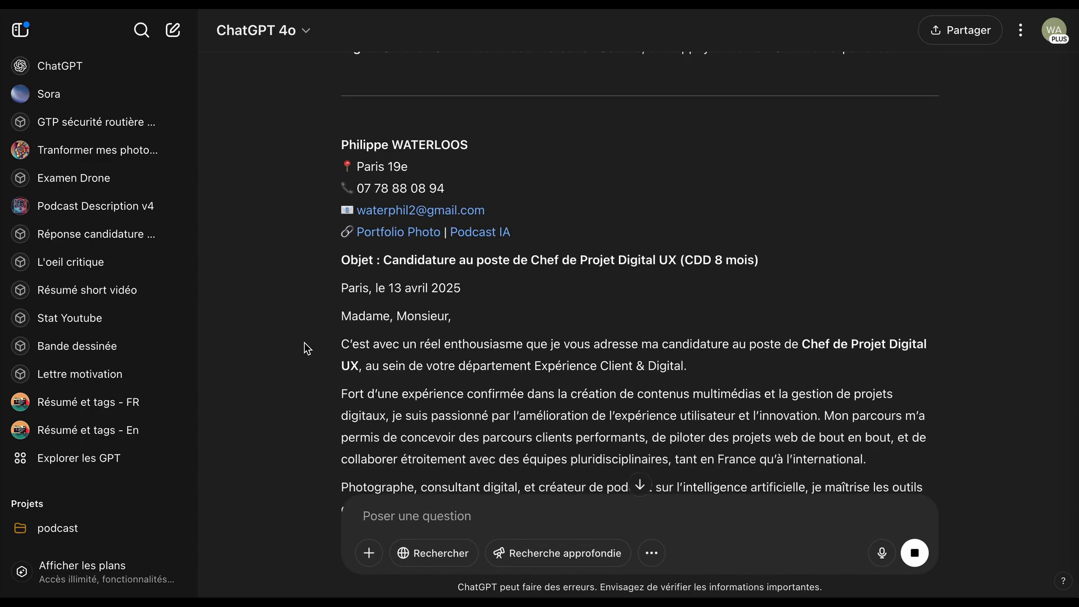
{"action": "scroll", "coordinate": [308, 349], "scroll_direction": "down", "scroll_amount": 1}
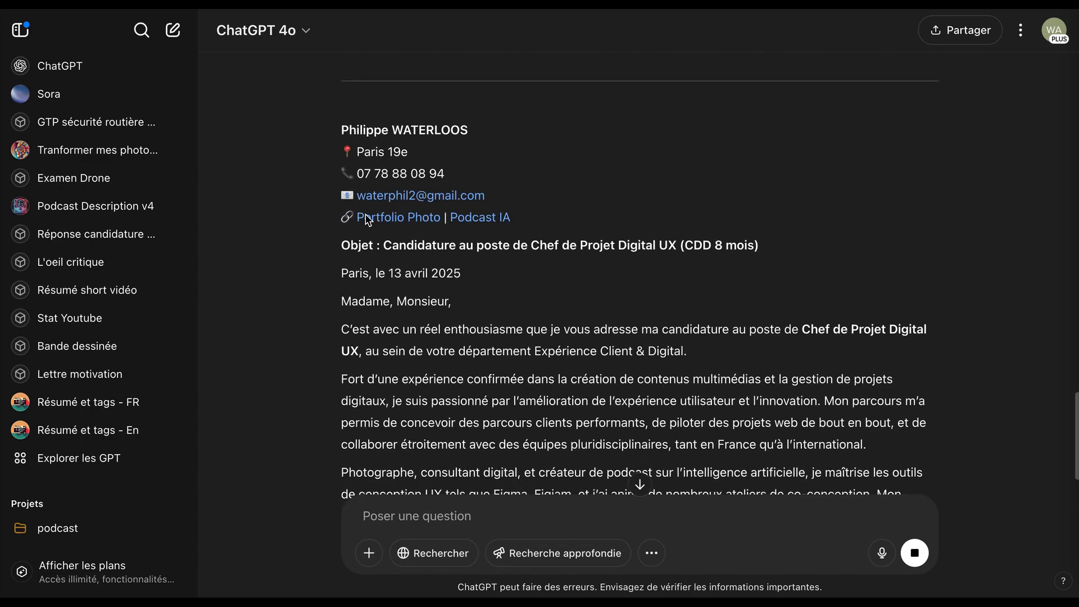
{"action": "left_click", "coordinate": [345, 148]}
{"action": "left_click_drag", "start_coordinate": [346, 148], "coordinate": [550, 219]}
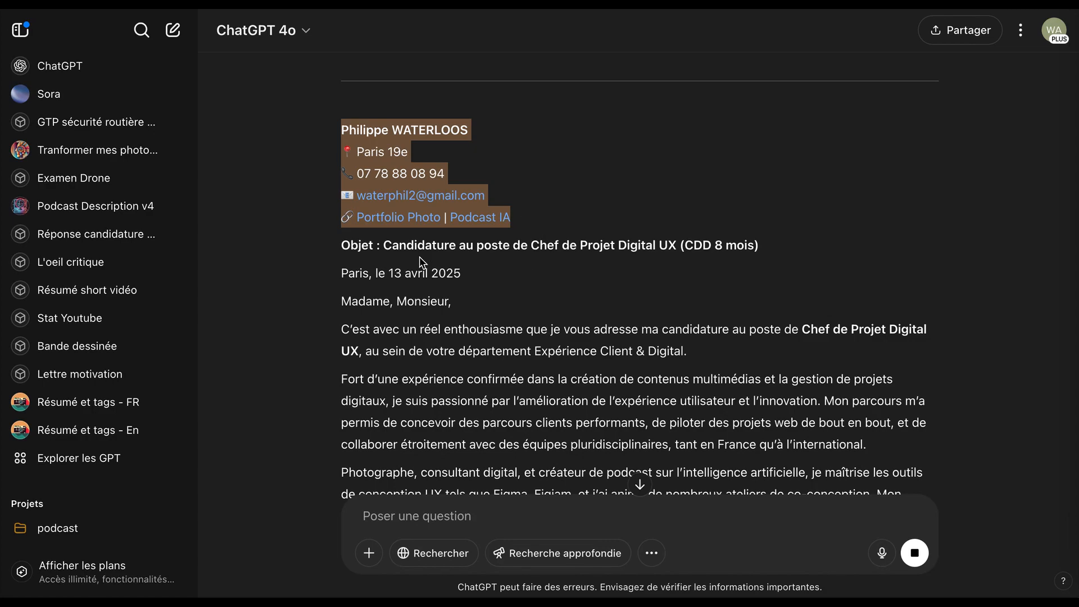
{"action": "left_click_drag", "start_coordinate": [400, 245], "coordinate": [530, 251]}
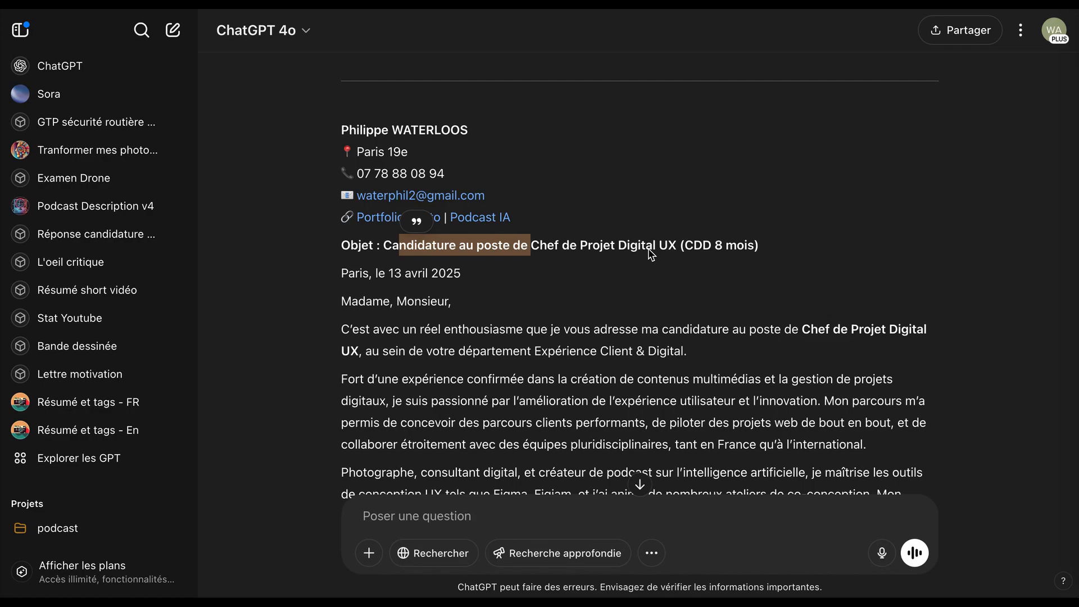
{"action": "scroll", "coordinate": [650, 254], "scroll_direction": "down", "scroll_amount": 2}
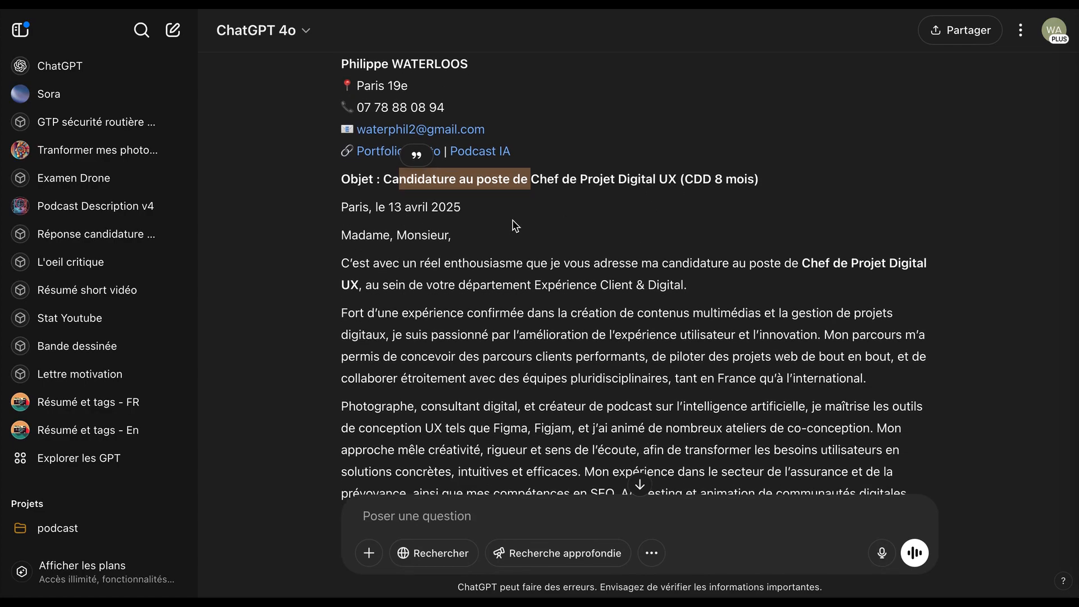
{"action": "scroll", "coordinate": [513, 225], "scroll_direction": "down", "scroll_amount": 2}
{"action": "scroll", "coordinate": [513, 222], "scroll_direction": "down", "scroll_amount": 6}
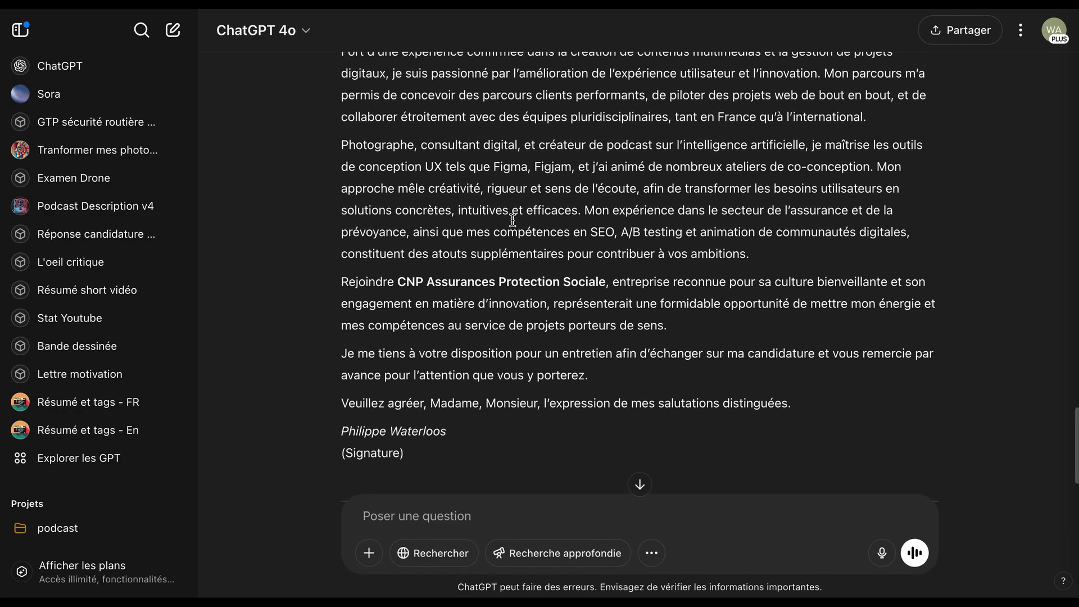
{"action": "scroll", "coordinate": [512, 222], "scroll_direction": "up", "scroll_amount": 2}
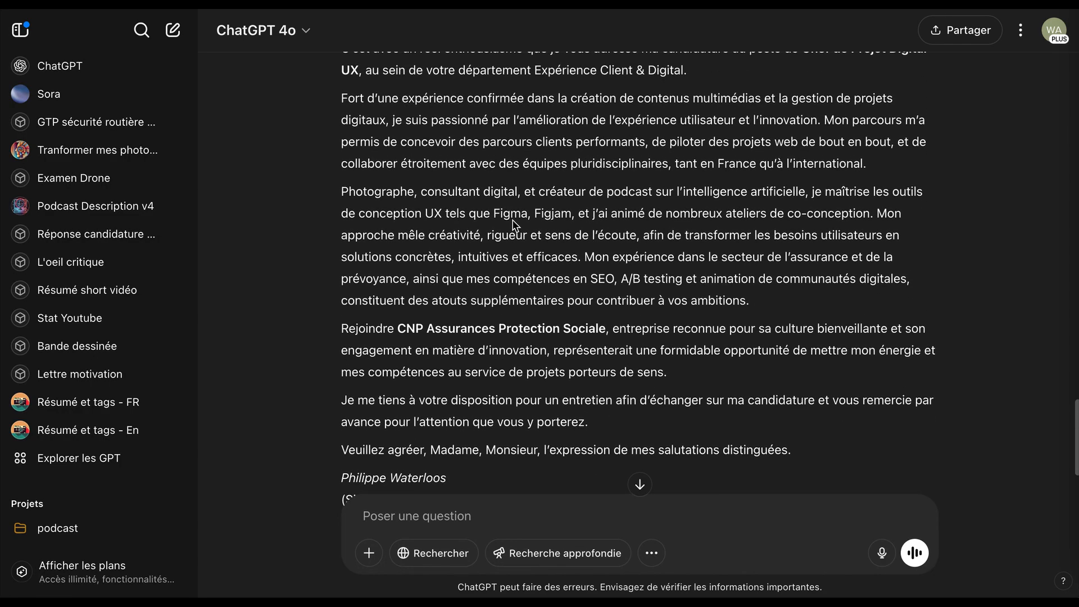
{"action": "scroll", "coordinate": [513, 223], "scroll_direction": "up", "scroll_amount": 3}
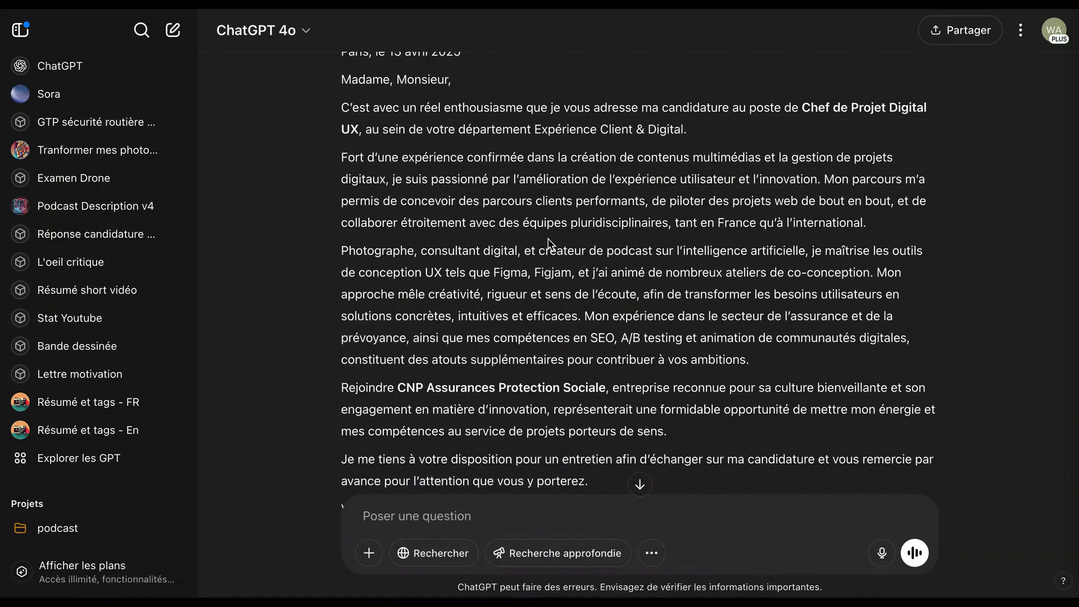
{"action": "scroll", "coordinate": [550, 244], "scroll_direction": "down", "scroll_amount": 2}
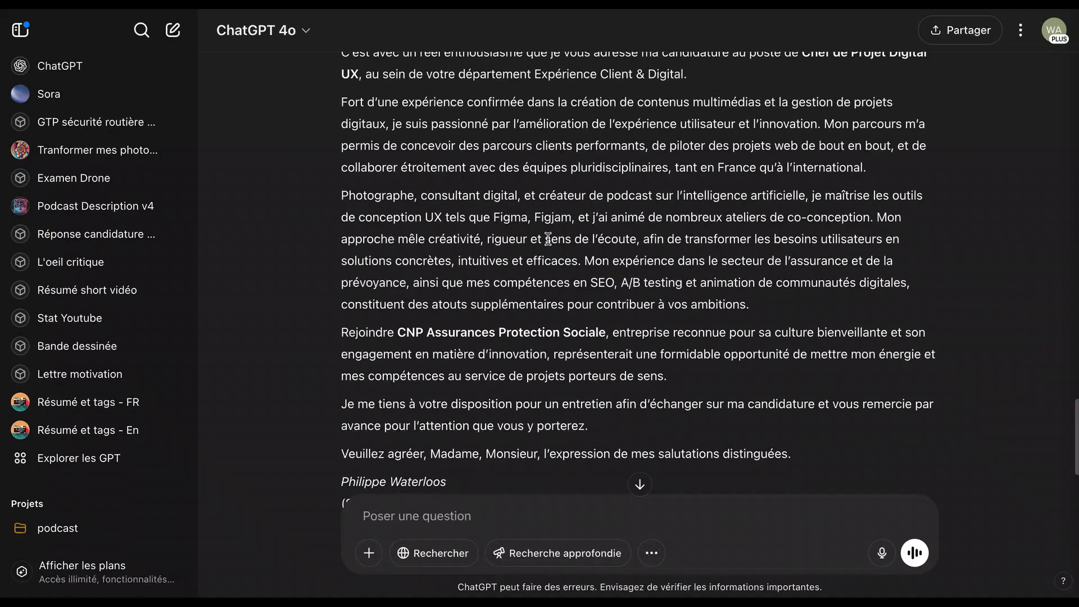
{"action": "left_click", "coordinate": [768, 314]}
{"action": "left_click", "coordinate": [770, 319]}
{"action": "scroll", "coordinate": [771, 319], "scroll_direction": "down", "scroll_amount": 2}
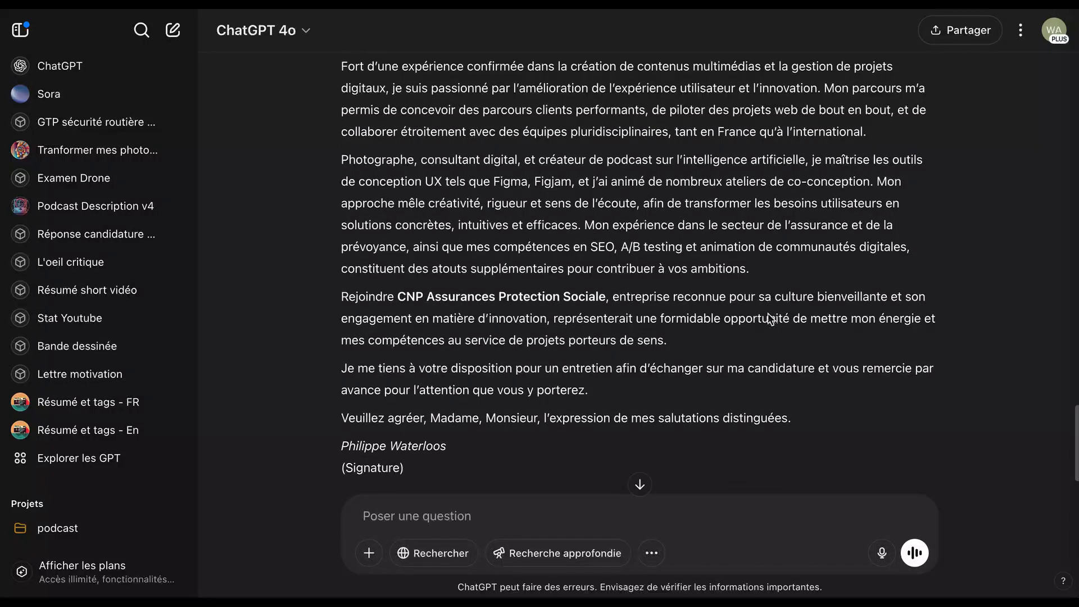
{"action": "scroll", "coordinate": [770, 319], "scroll_direction": "up", "scroll_amount": 10}
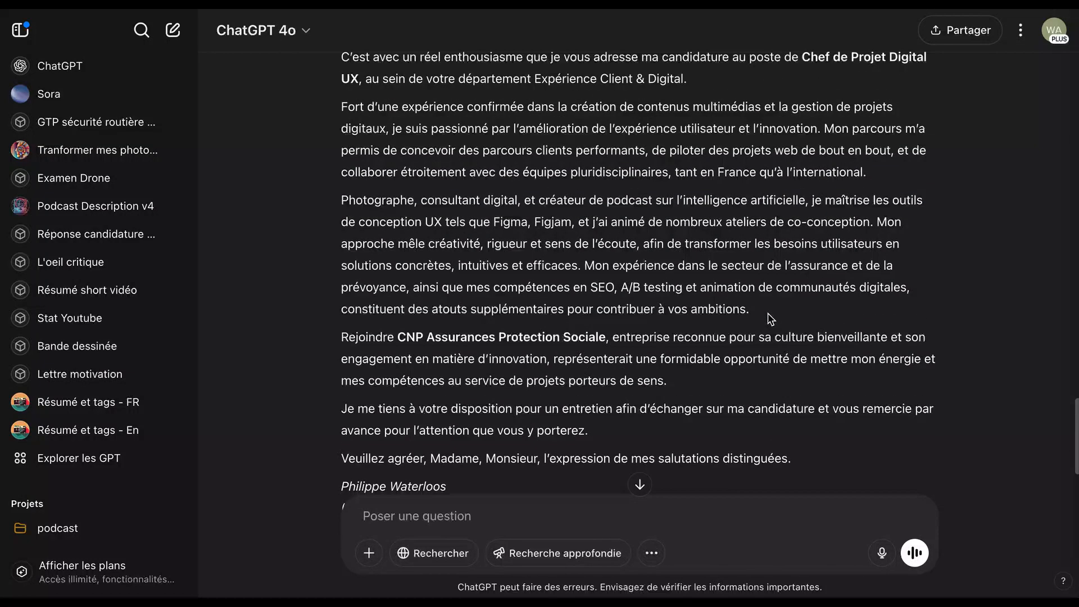
{"action": "scroll", "coordinate": [770, 319], "scroll_direction": "up", "scroll_amount": 7}
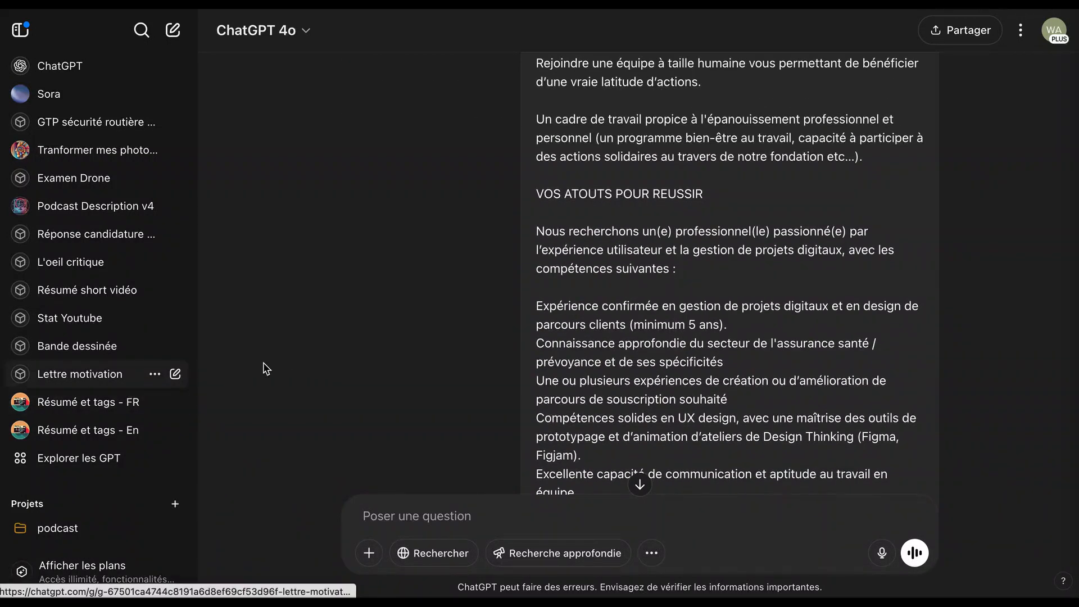
Step: Open the custom GPT "Lettre motivation" for editing
{"action": "left_click", "coordinate": [88, 375]}
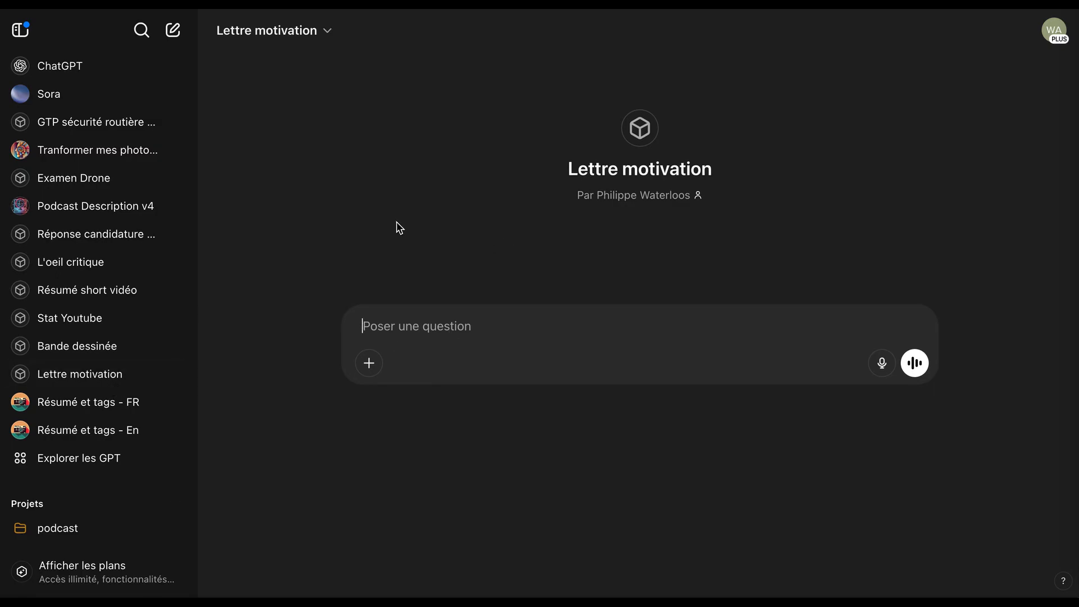
{"action": "left_click", "coordinate": [326, 35]}
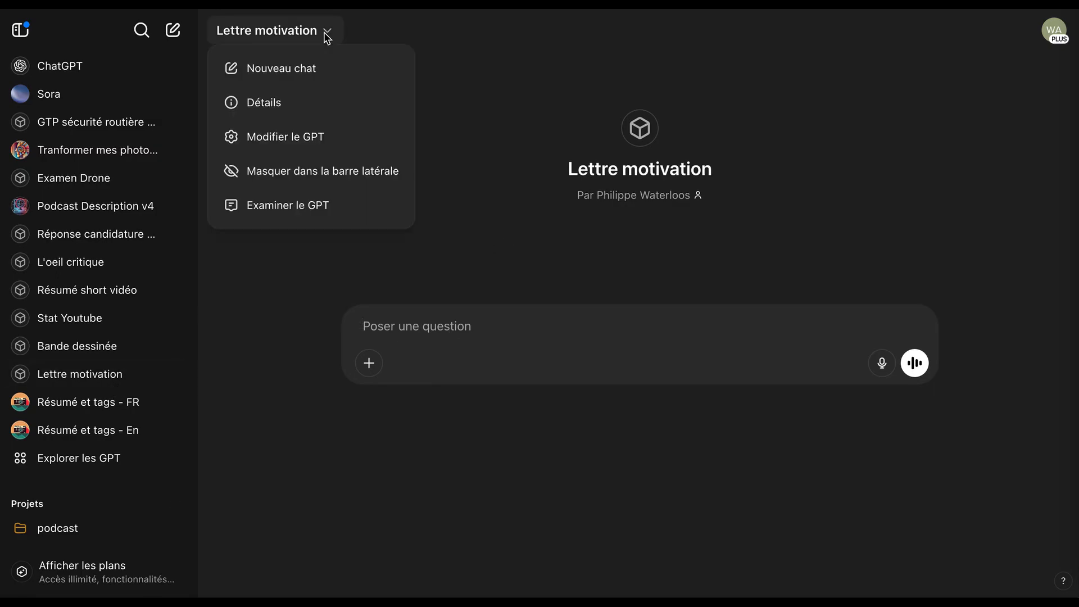
{"action": "left_click", "coordinate": [313, 139]}
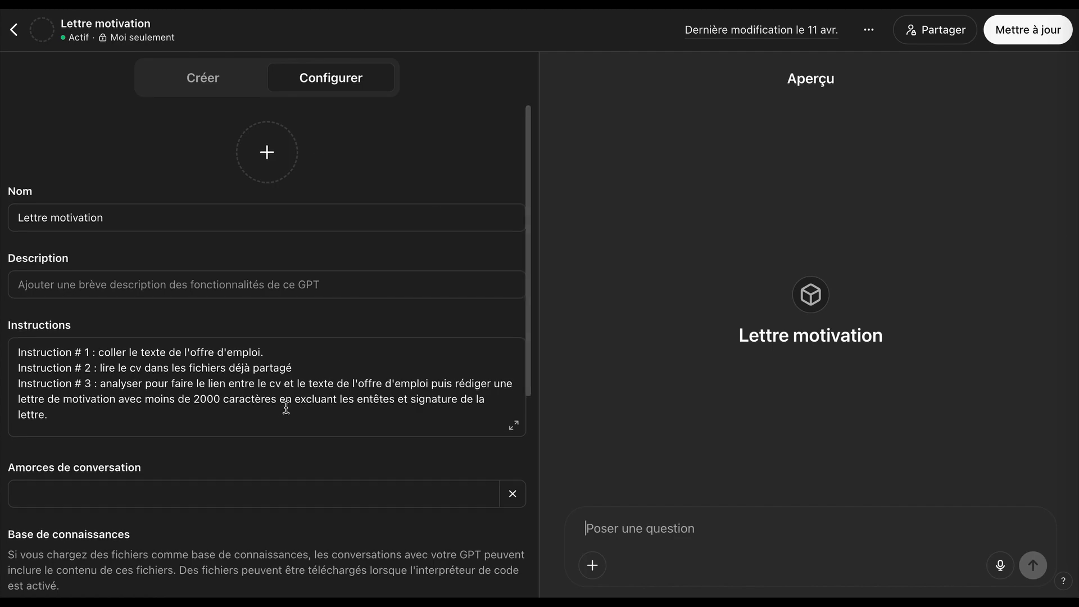
Step: Examine the GPT's three instructions and the CV file stored in its knowledge base
{"action": "left_click_drag", "start_coordinate": [271, 413], "coordinate": [8, 352]}
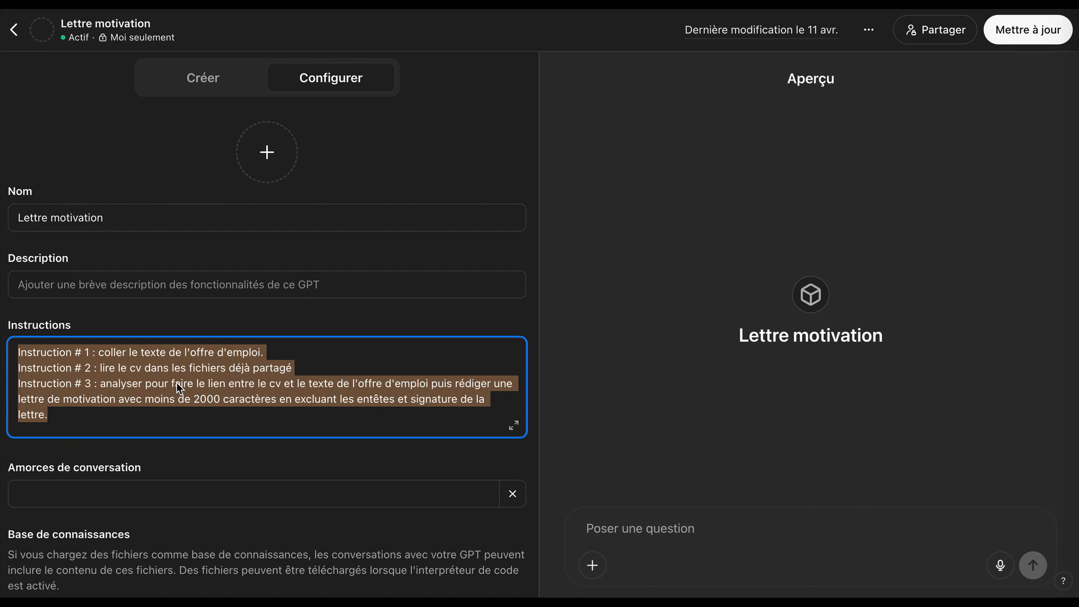
{"action": "scroll", "coordinate": [177, 382], "scroll_direction": "down", "scroll_amount": 5}
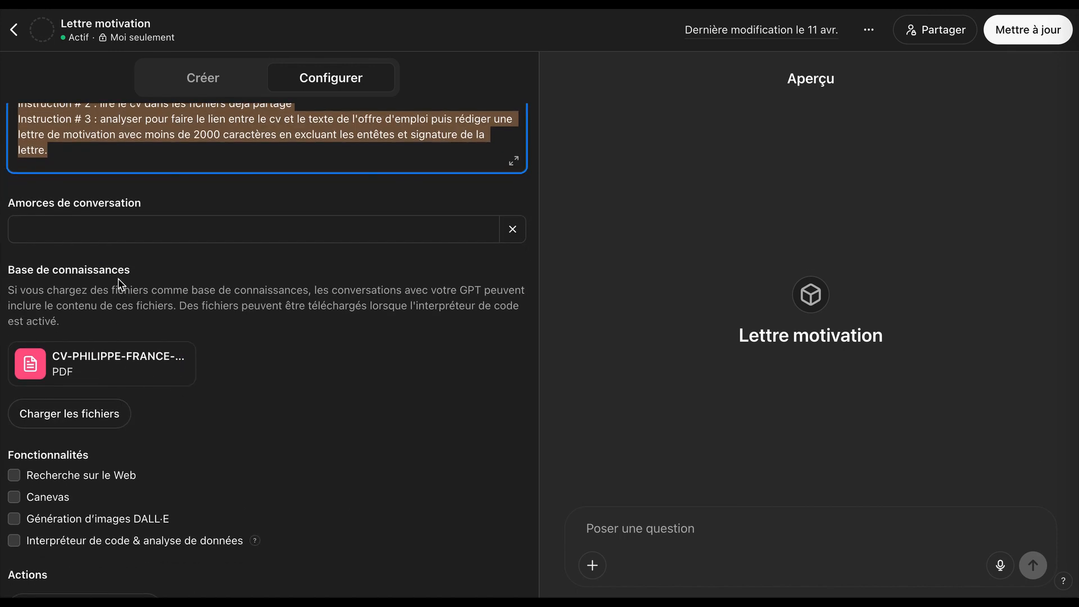
{"action": "left_click_drag", "start_coordinate": [144, 271], "coordinate": [23, 276]}
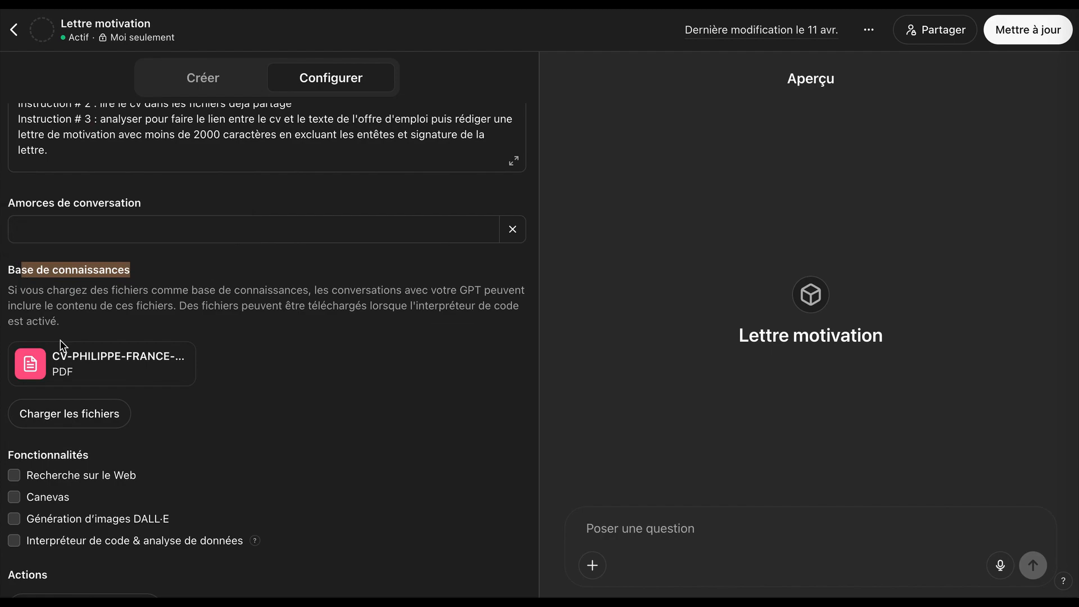
{"action": "scroll", "coordinate": [60, 345], "scroll_direction": "up", "scroll_amount": 4}
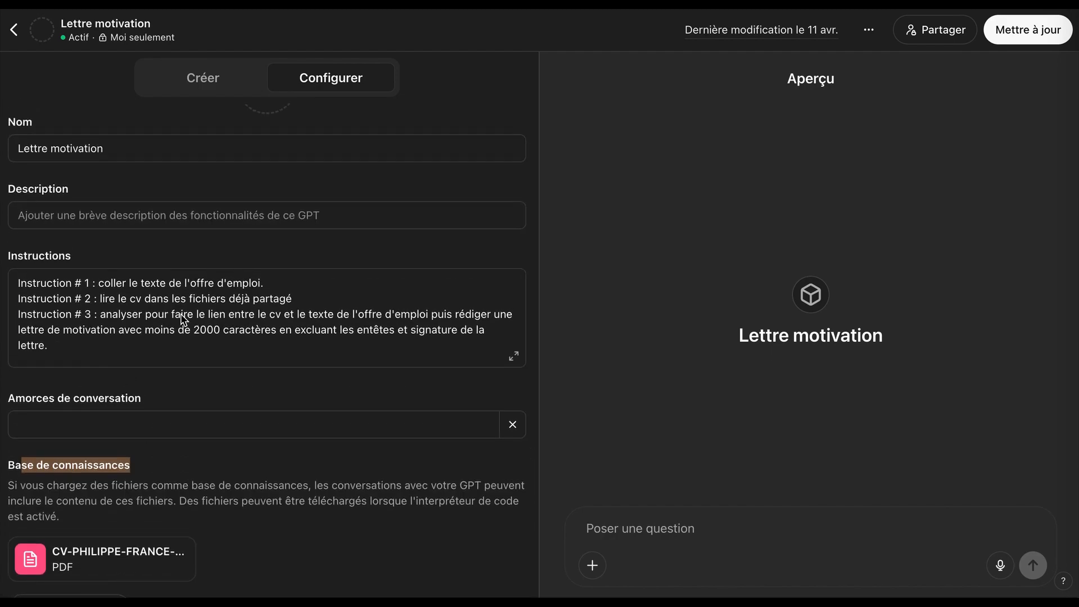
Step: Review the third instruction, linking the CV to the job posting text, and leave the "Lettre motivation" GPT's configuration
{"action": "left_click_drag", "start_coordinate": [118, 315], "coordinate": [431, 315]}
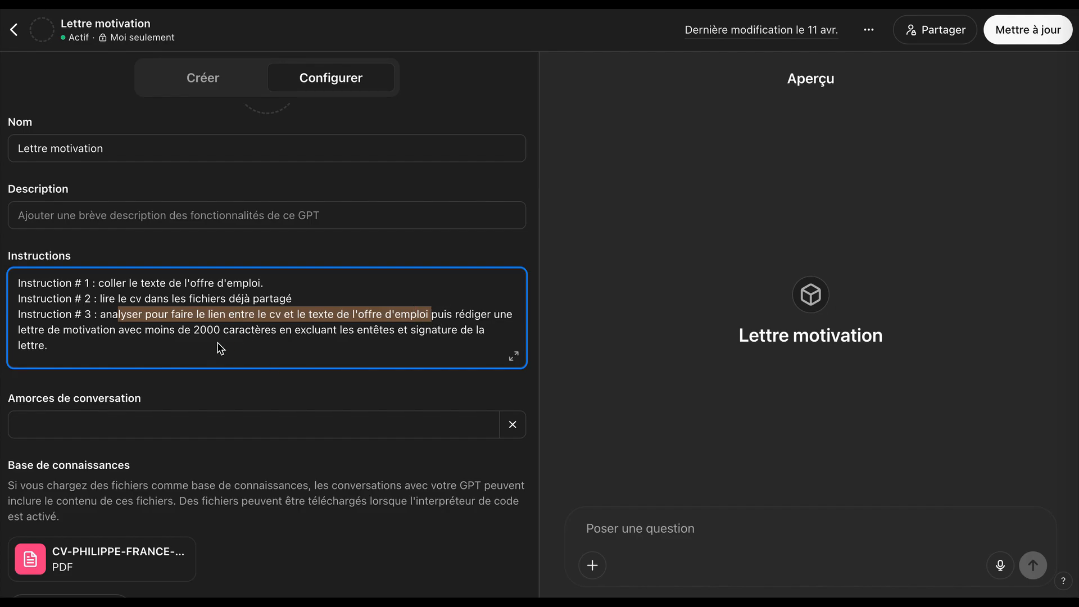
{"action": "scroll", "coordinate": [219, 348], "scroll_direction": "up", "scroll_amount": 2}
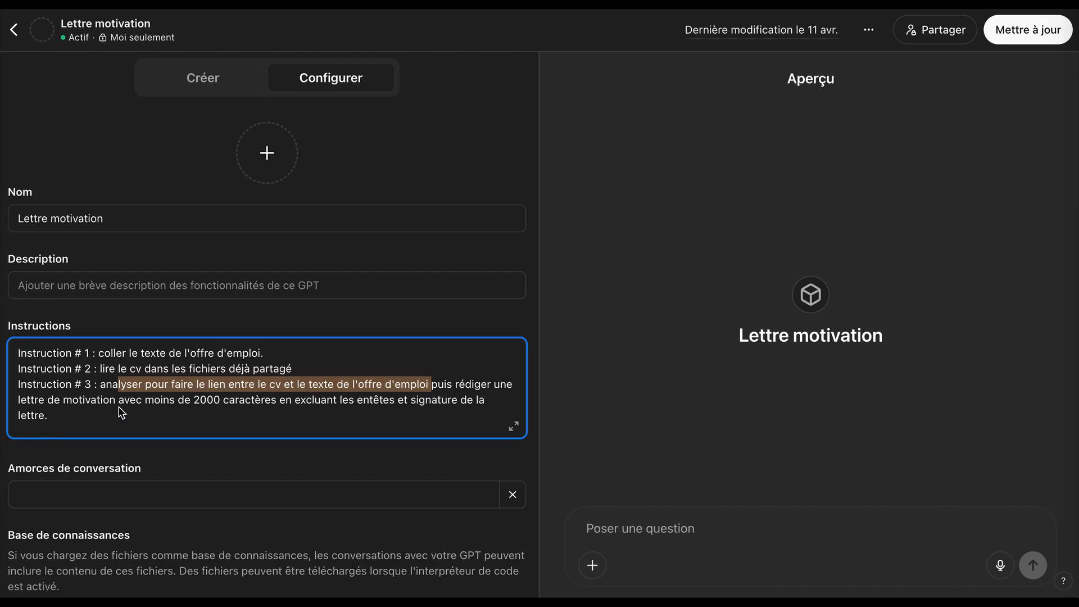
{"action": "left_click", "coordinate": [14, 29]}
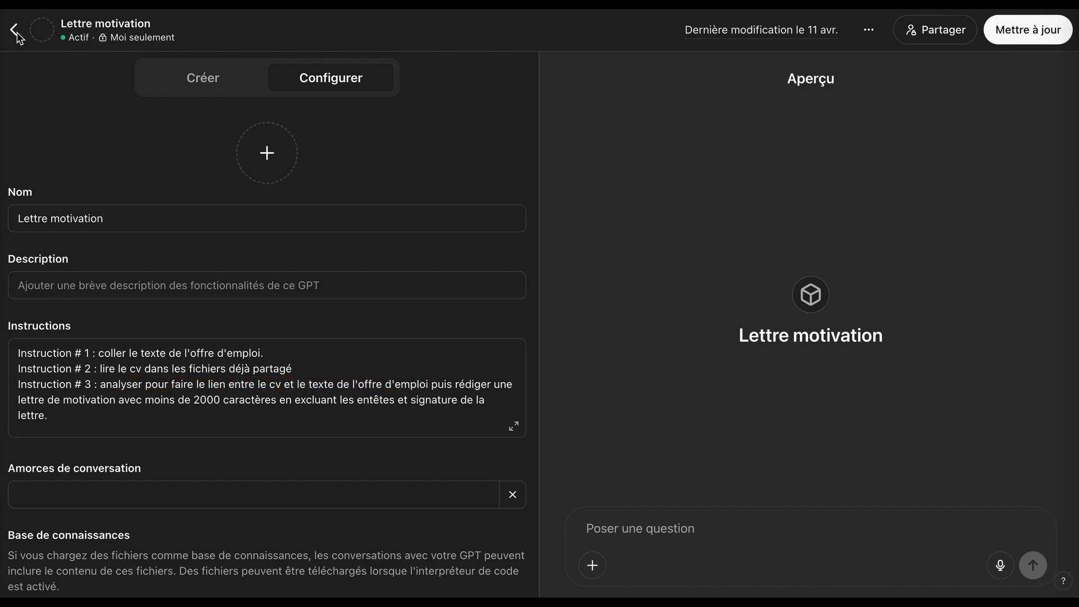
Step: Submit the copied job posting text to the custom GPT "Lettre motivation" and read through the cover letter it writes
{"action": "key", "text": "ctrl+Tab"}
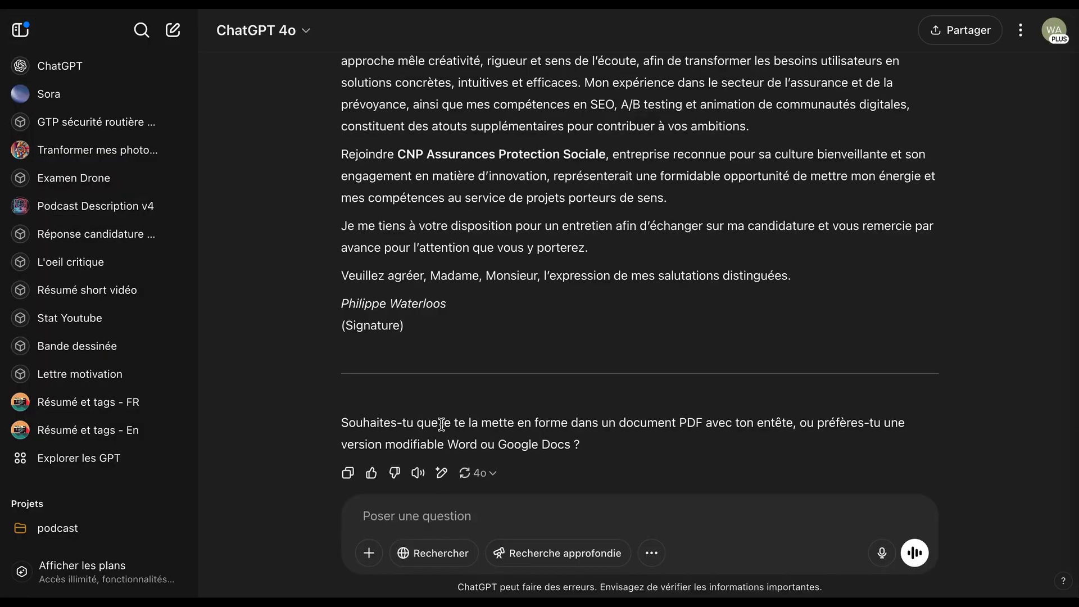
{"action": "left_click", "coordinate": [87, 385]}
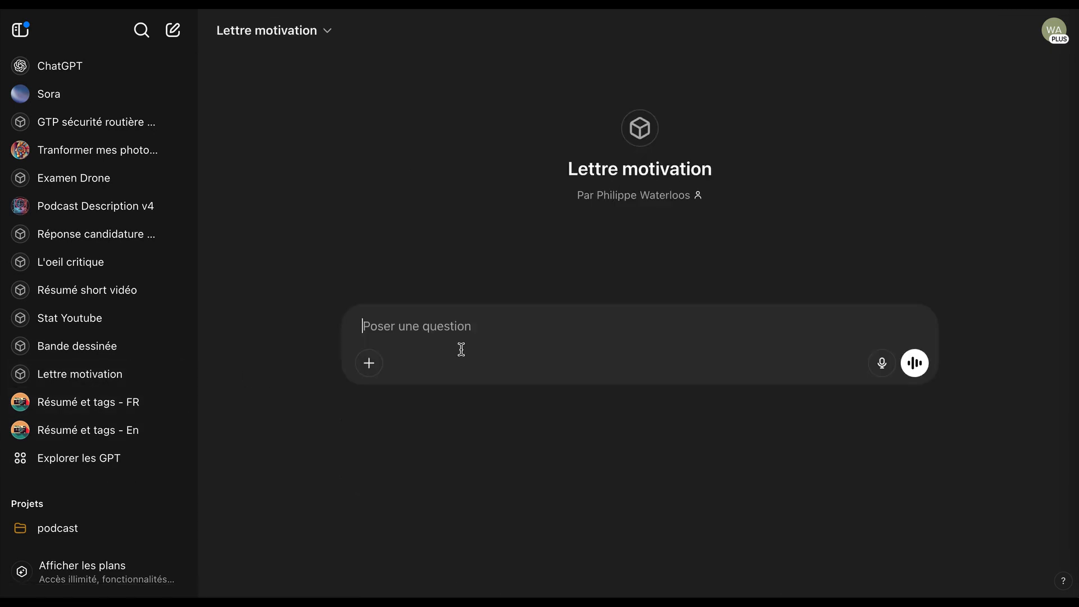
{"action": "key", "text": "ctrl+v"}
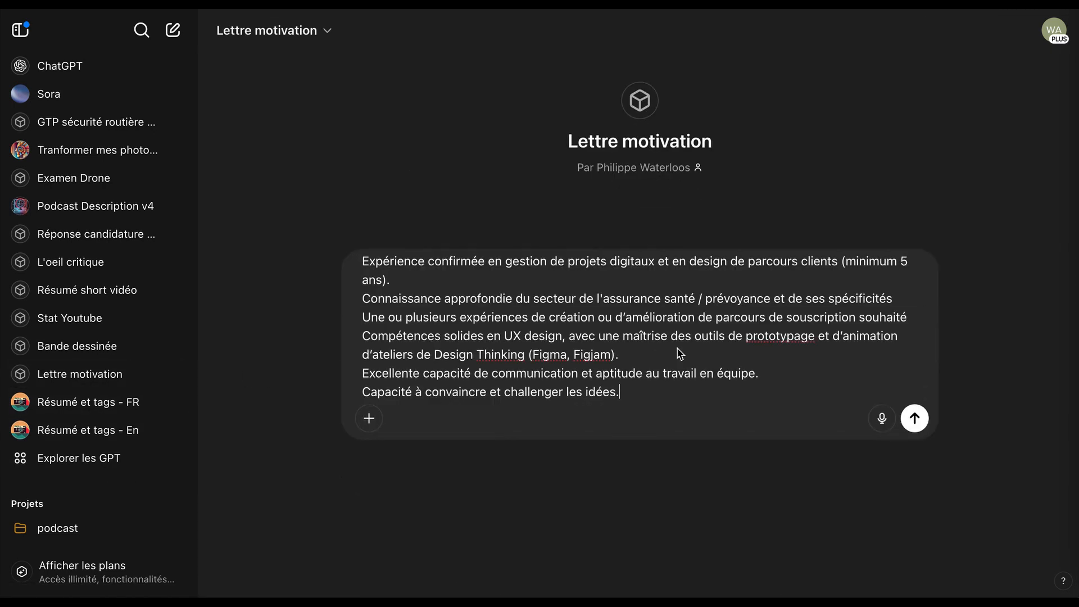
{"action": "left_click", "coordinate": [914, 418]}
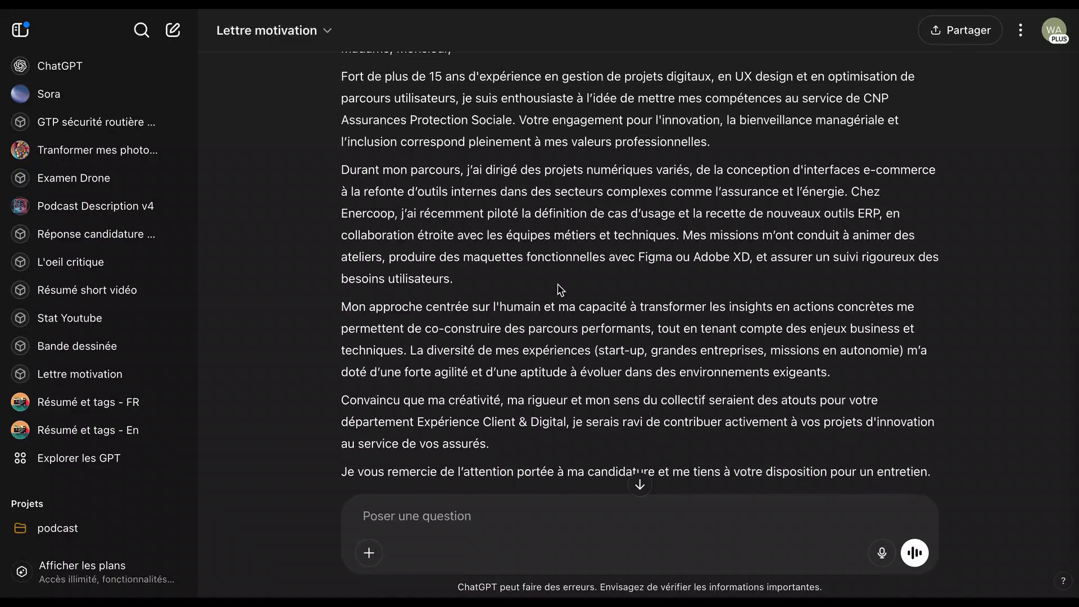
{"action": "scroll", "coordinate": [561, 289], "scroll_direction": "down", "scroll_amount": 1}
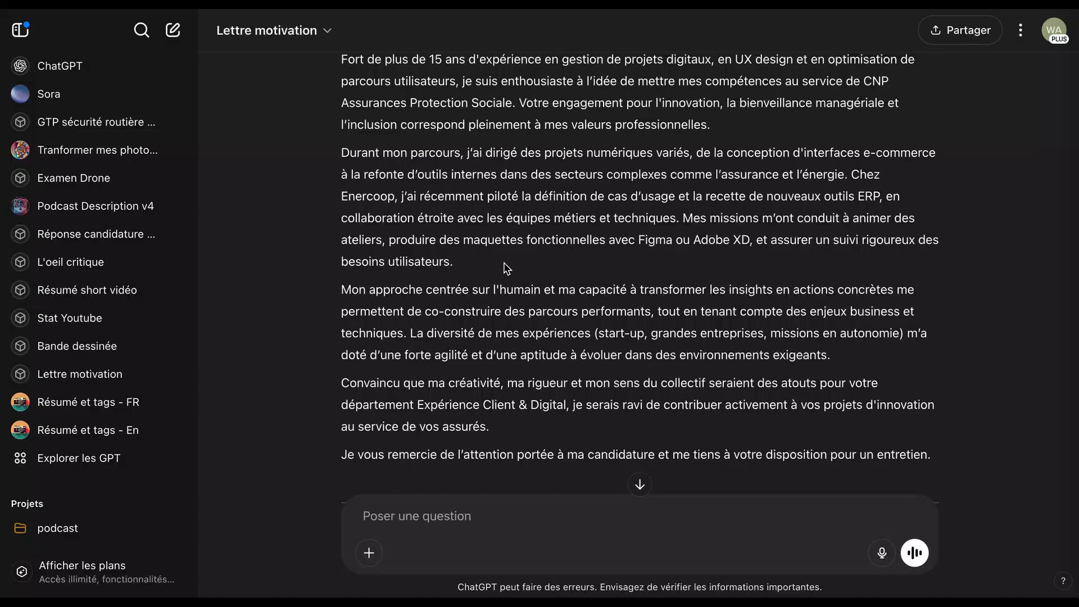
{"action": "scroll", "coordinate": [507, 268], "scroll_direction": "up", "scroll_amount": 1}
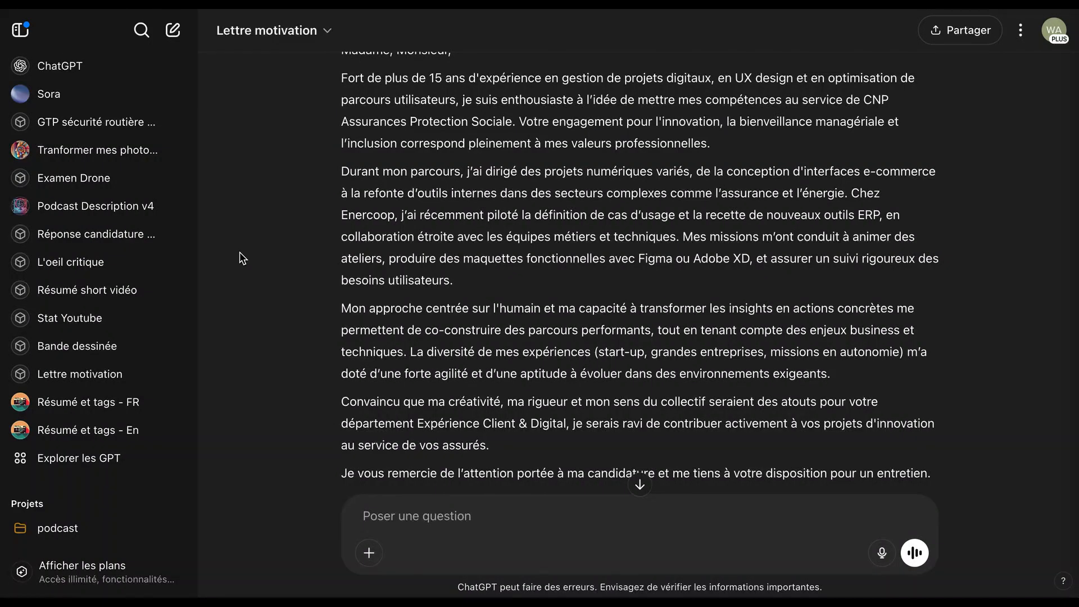
Step: Open the custom GPT "Réponse candidature non acceptée" for editing
{"action": "left_click", "coordinate": [98, 240]}
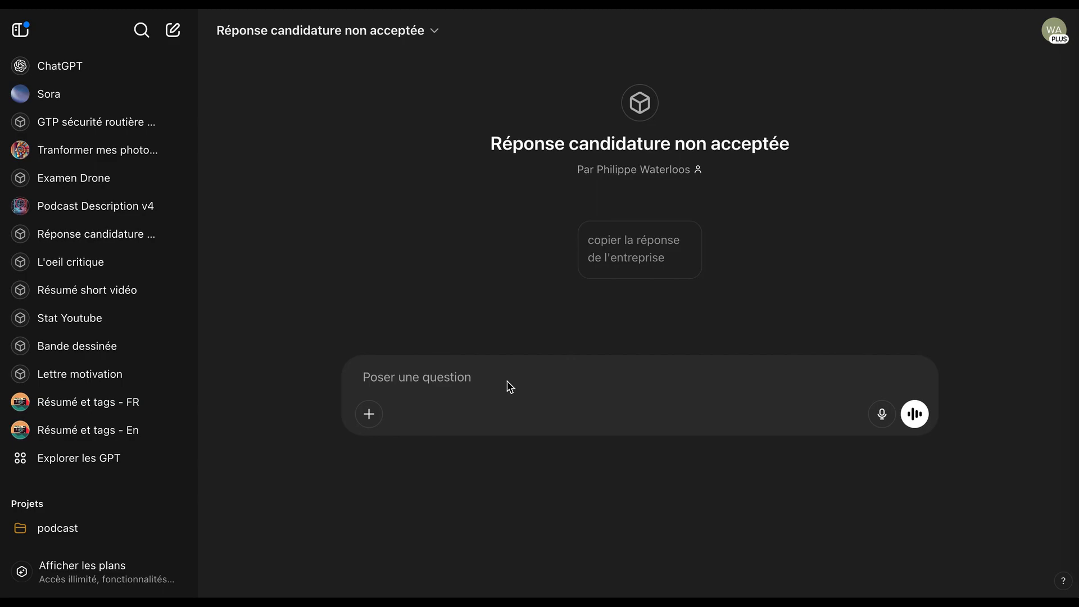
{"action": "left_click", "coordinate": [433, 39]}
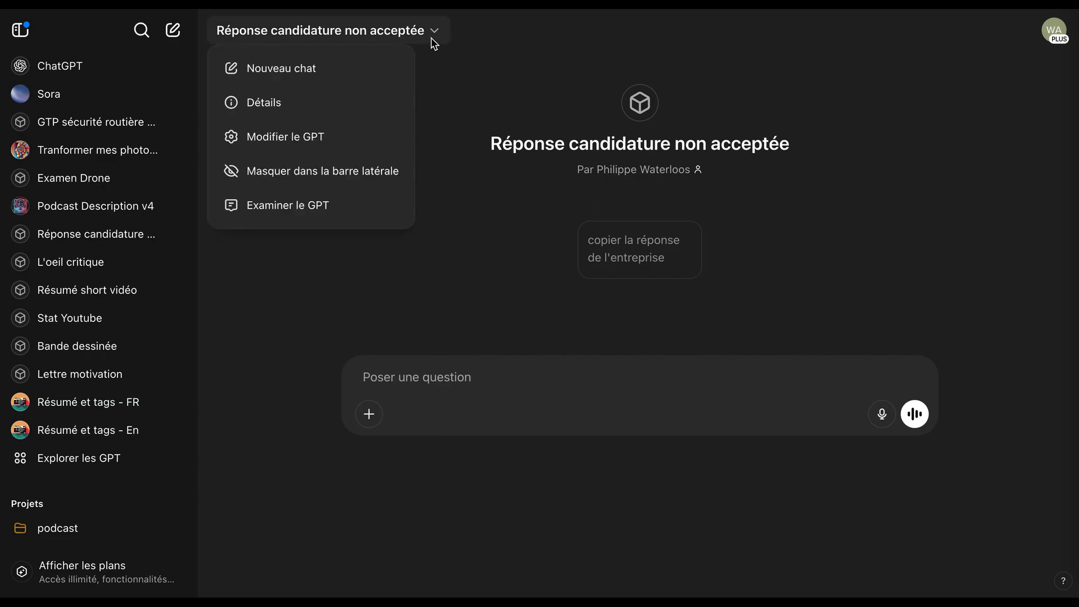
{"action": "left_click", "coordinate": [298, 138]}
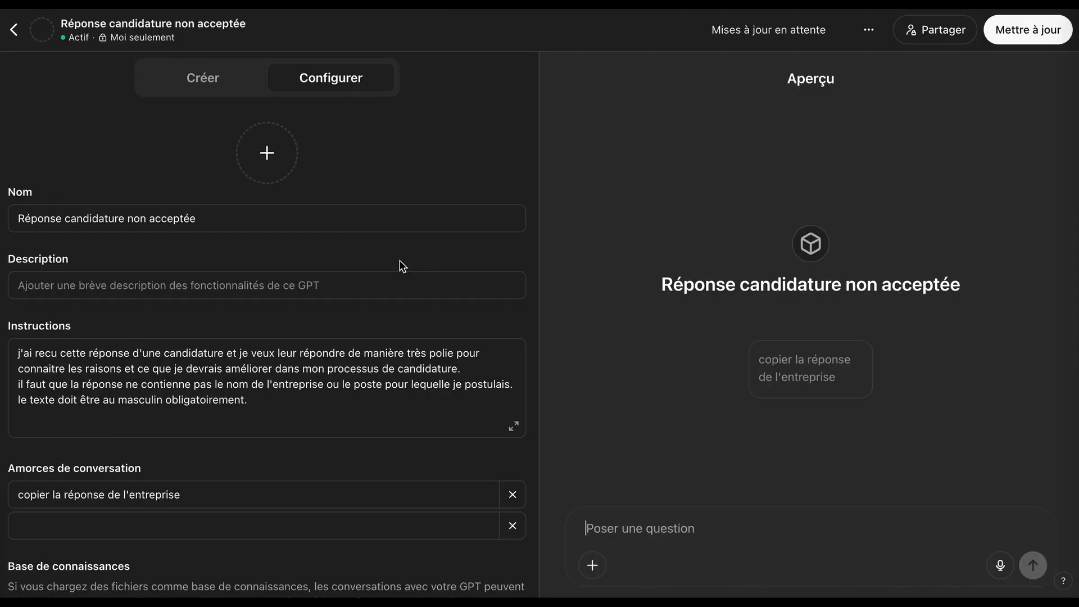
Step: Examine the GPT's instructions for politely answering a rejected application, then leave its configuration without changing anything
{"action": "left_click_drag", "start_coordinate": [265, 397], "coordinate": [108, 357]}
{"action": "left_click", "coordinate": [137, 355]}
{"action": "left_click_drag", "start_coordinate": [224, 353], "coordinate": [62, 318]}
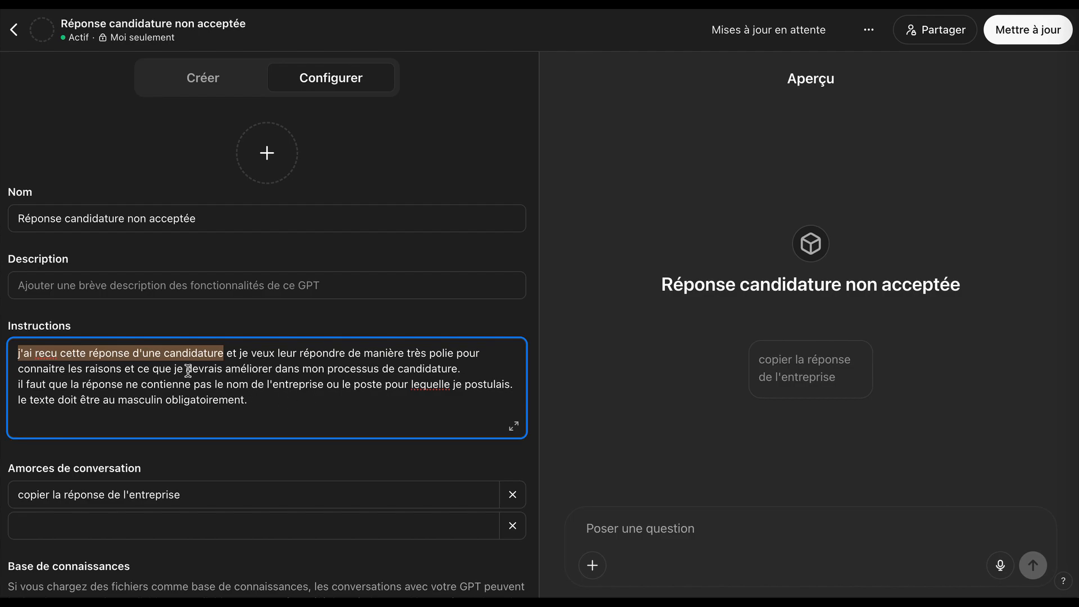
{"action": "left_click_drag", "start_coordinate": [186, 369], "coordinate": [458, 374]}
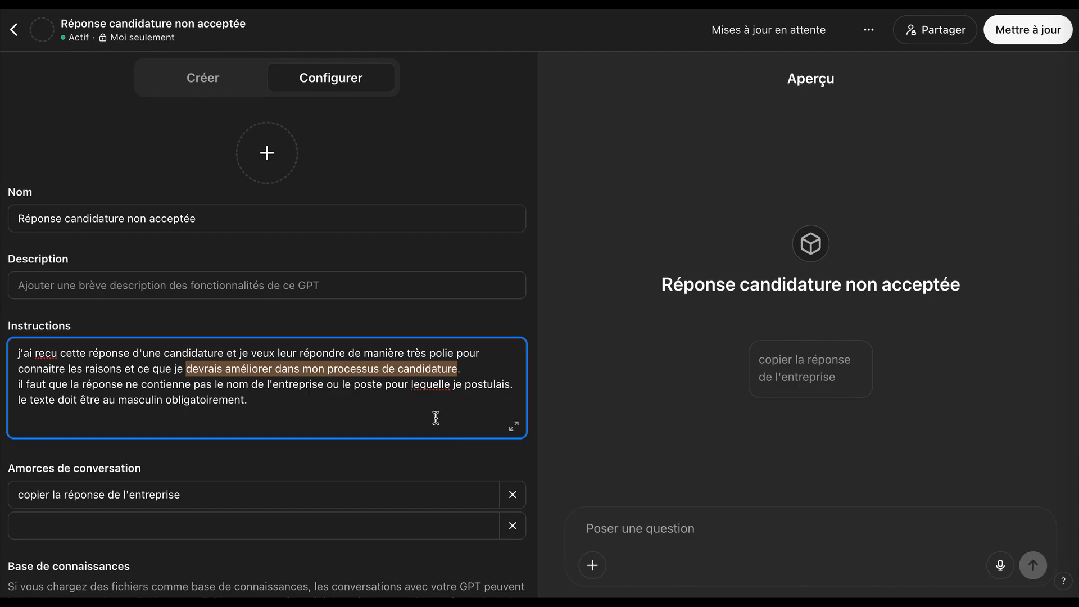
{"action": "left_click", "coordinate": [337, 402]}
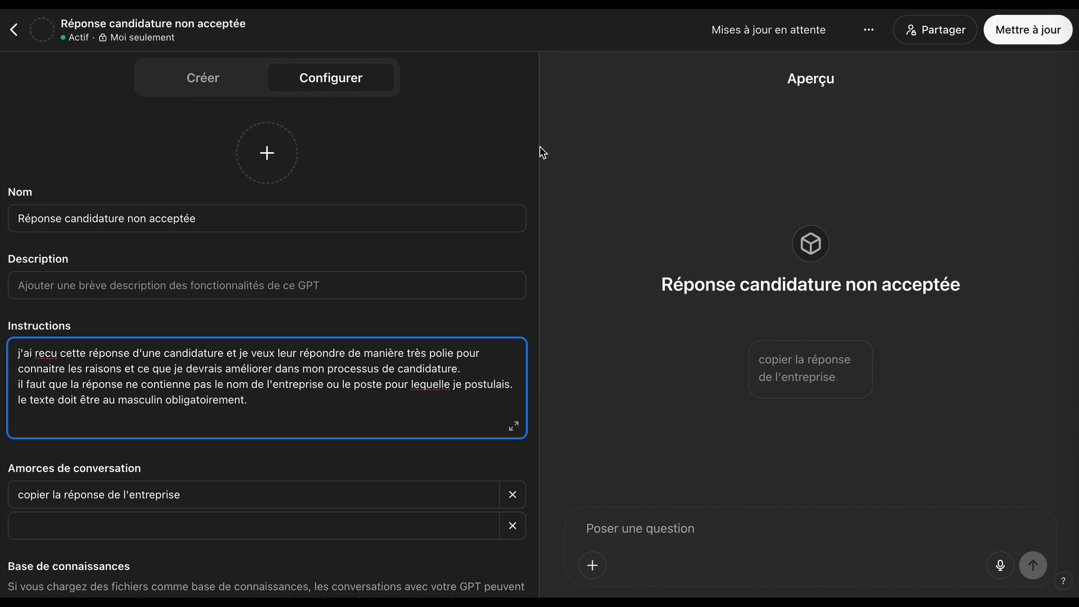
{"action": "left_click", "coordinate": [14, 31]}
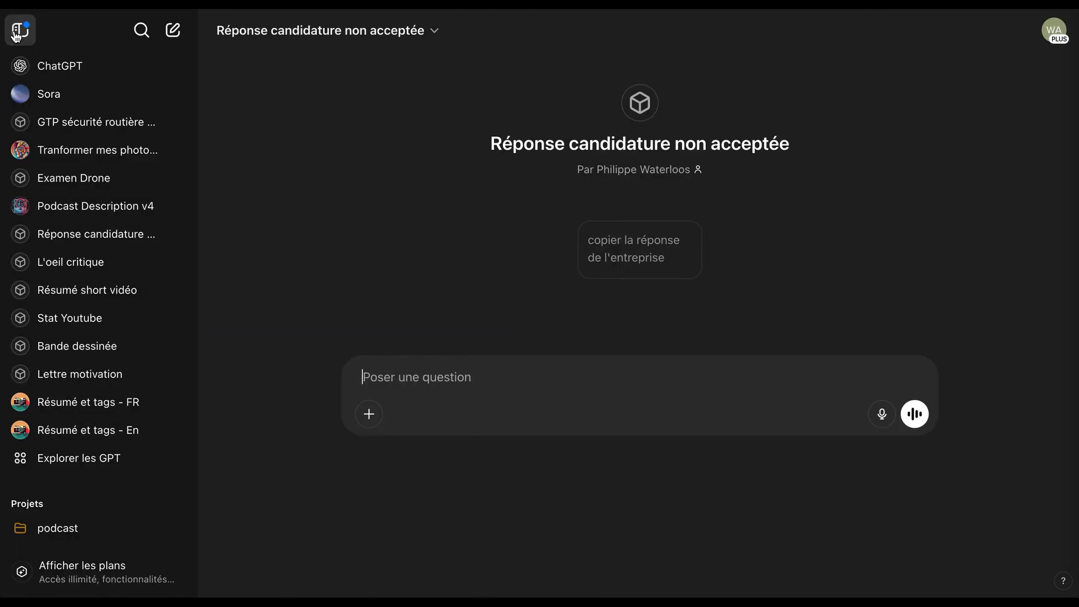